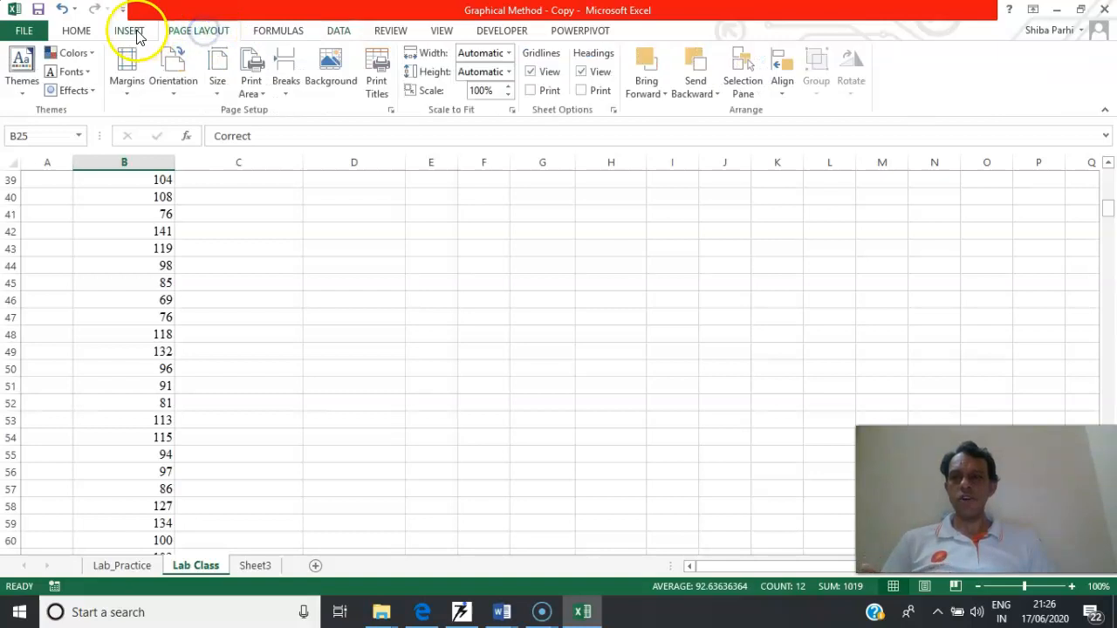
# Check in the Excel add-ins list that Analysis ToolPak is enabled, and accept the list.
pyautogui.click(138, 32)
pyautogui.click(338, 31)
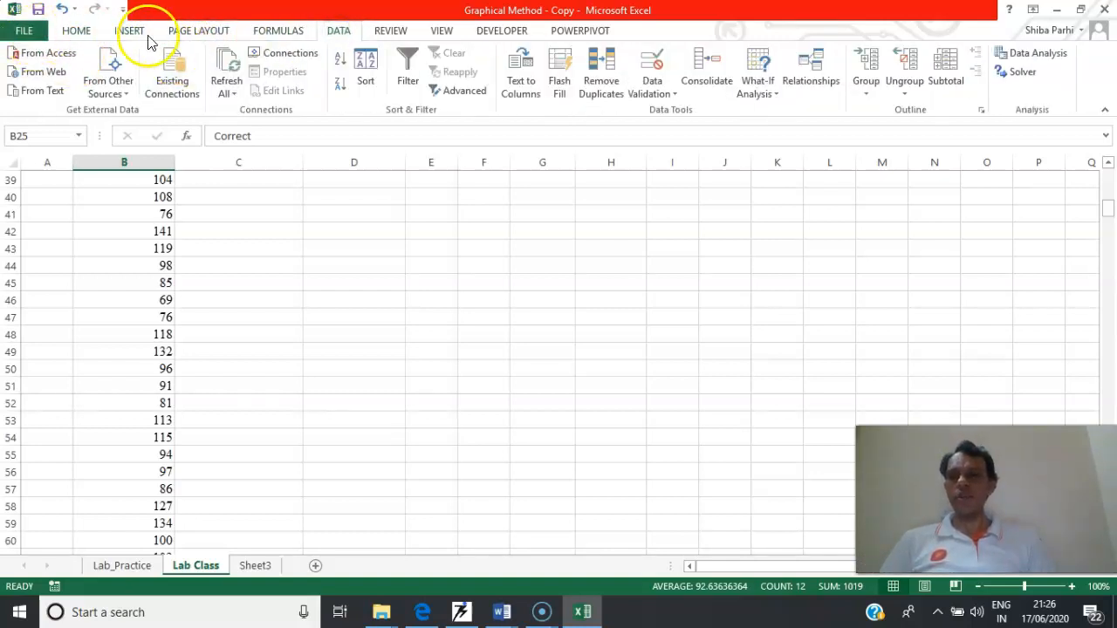
pyautogui.click(26, 40)
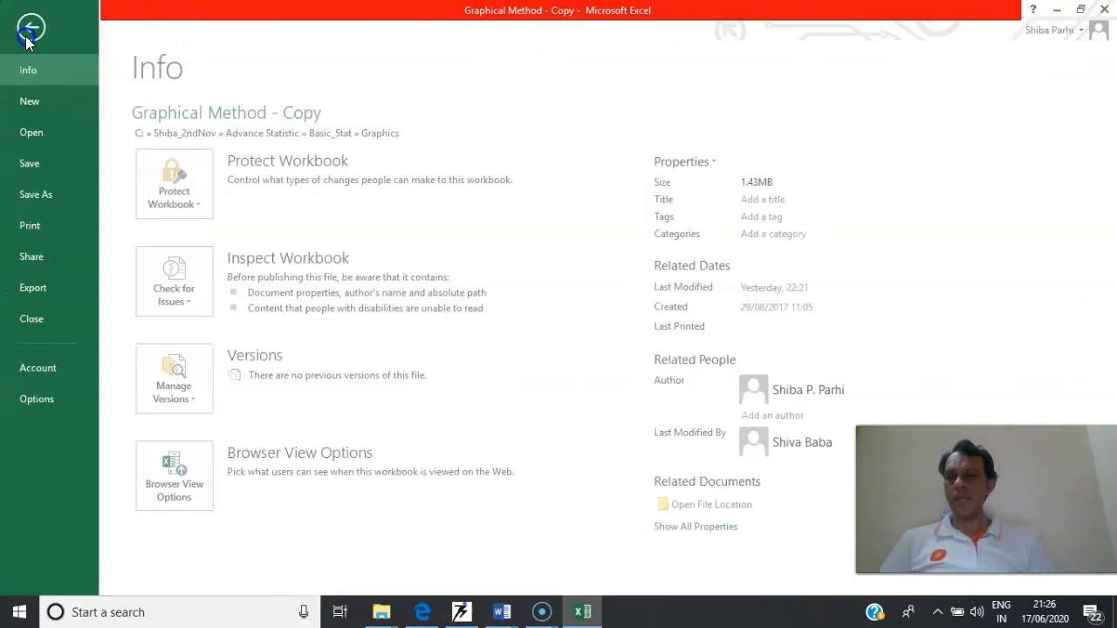
pyautogui.click(40, 394)
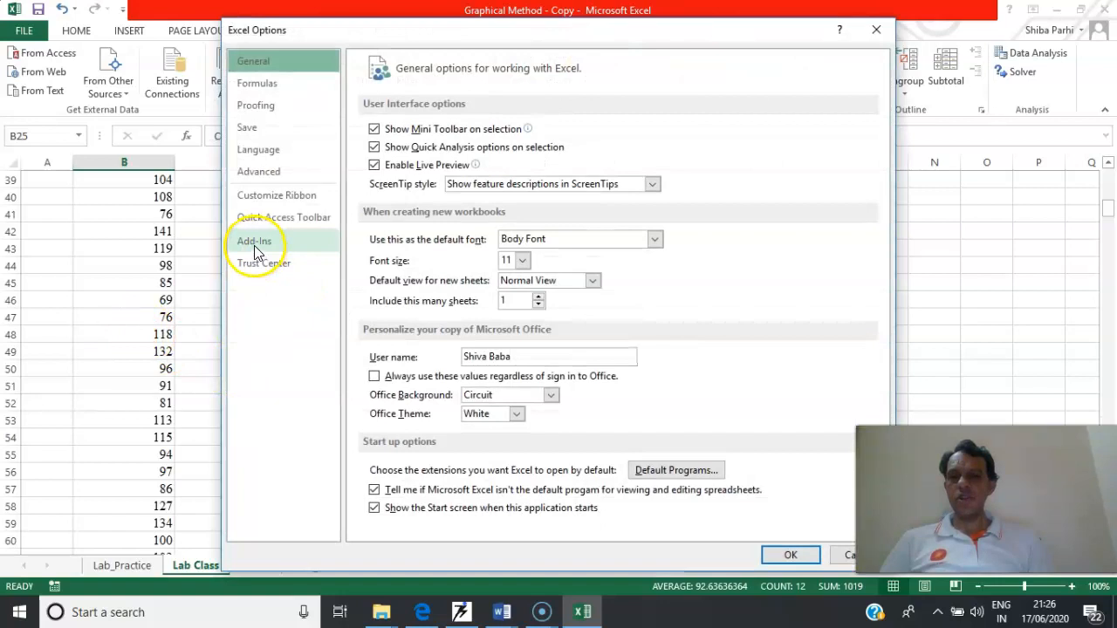
pyautogui.click(254, 242)
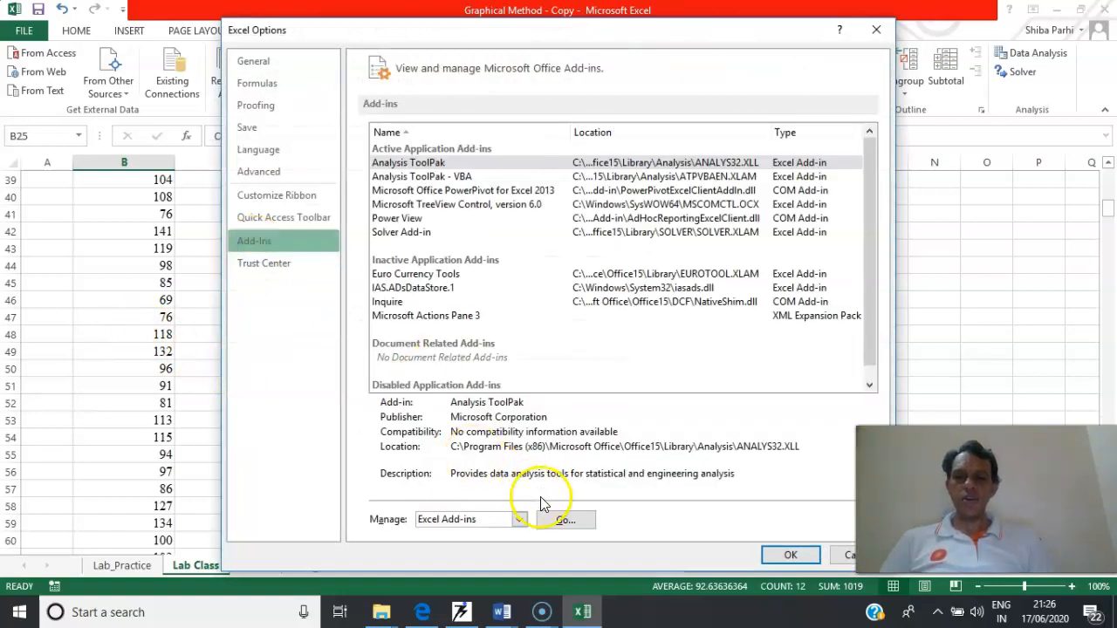
pyautogui.click(582, 521)
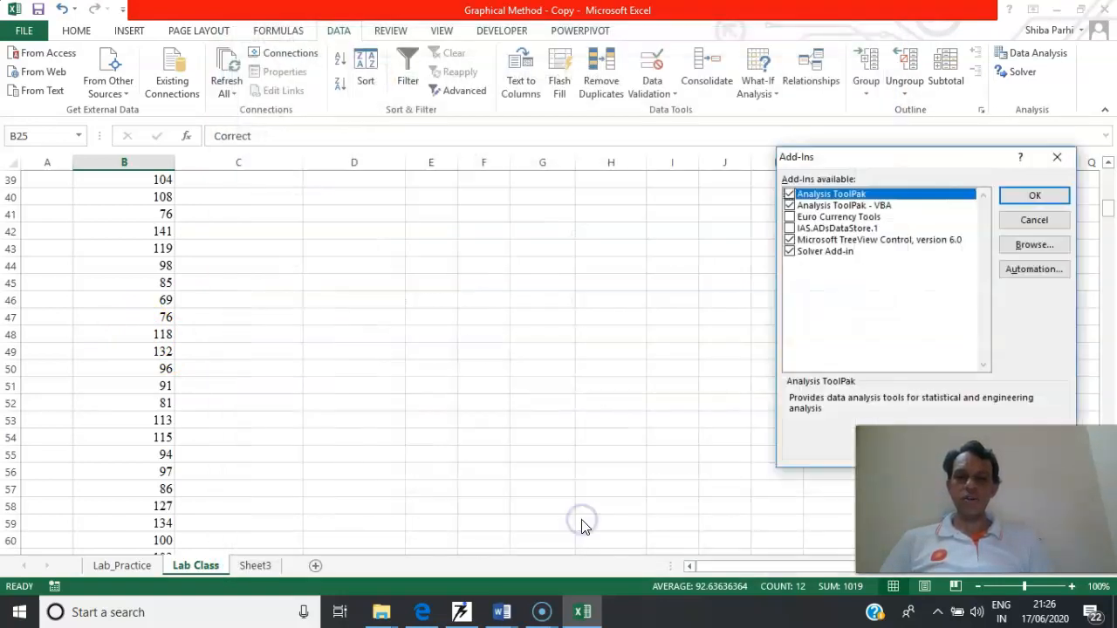
pyautogui.click(1033, 196)
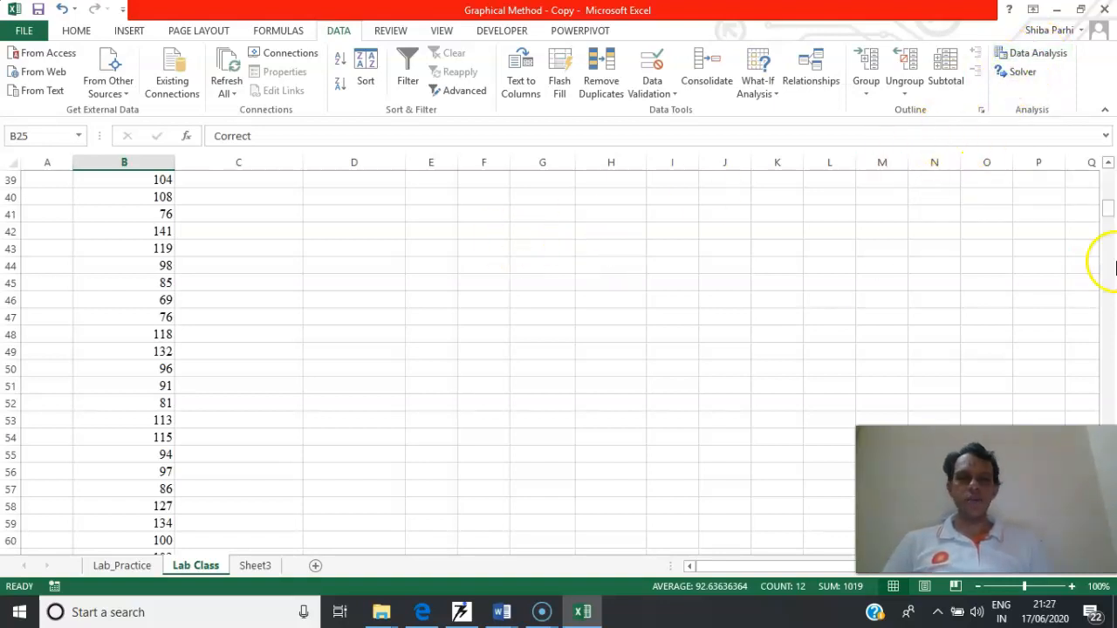
# Start a Descriptive Statistics analysis with the aptitude test data B25:B75 as input range, including the Correct label.
pyautogui.click(1034, 53)
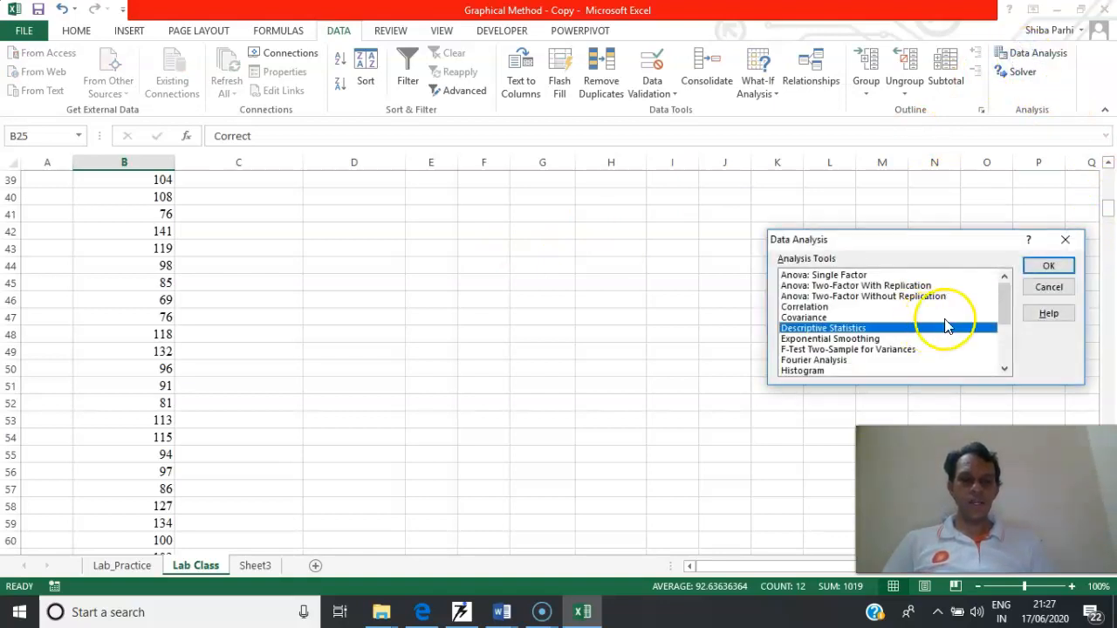
pyautogui.click(1045, 265)
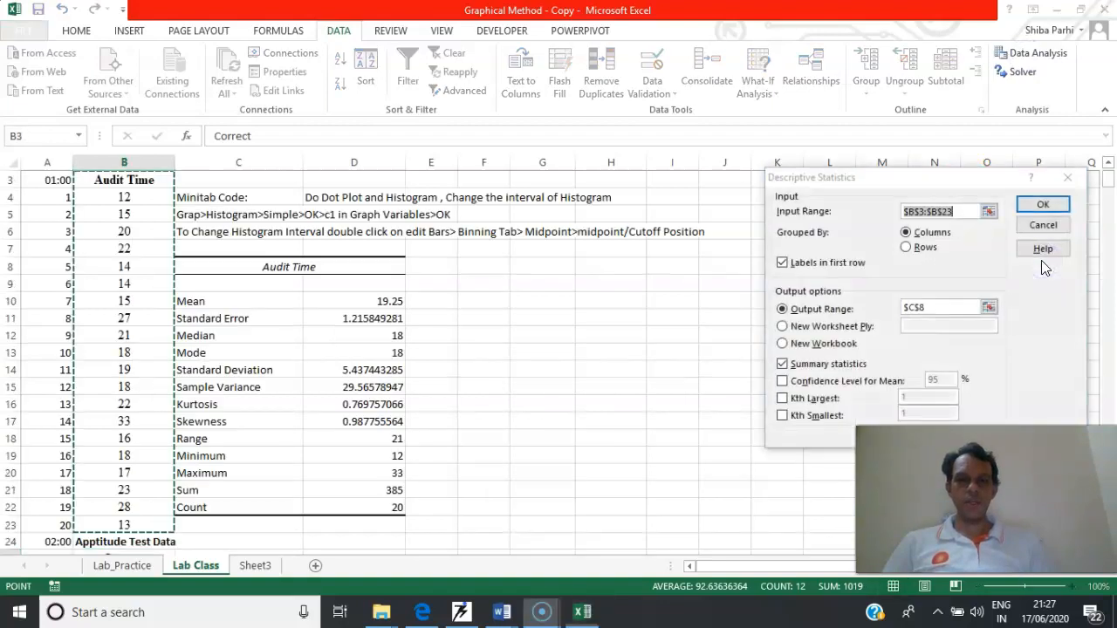
pyautogui.click(957, 211)
pyautogui.press('BackSpace')
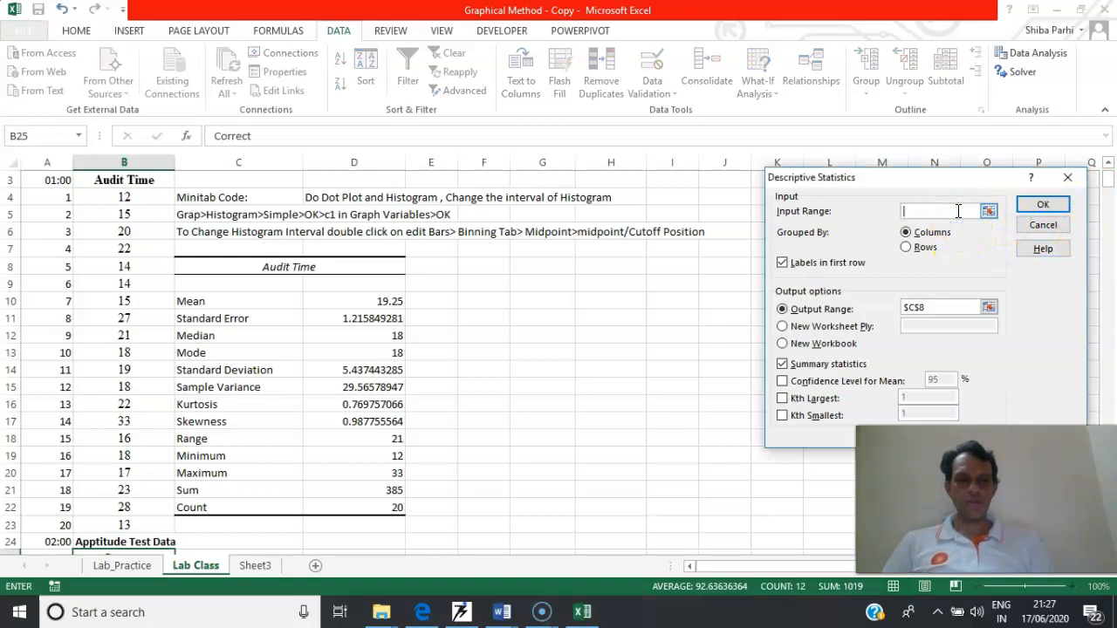
pyautogui.moveTo(1111, 183); pyautogui.dragTo(1110, 192)
pyautogui.click(150, 249)
pyautogui.moveTo(150, 249); pyautogui.dragTo(152, 402)
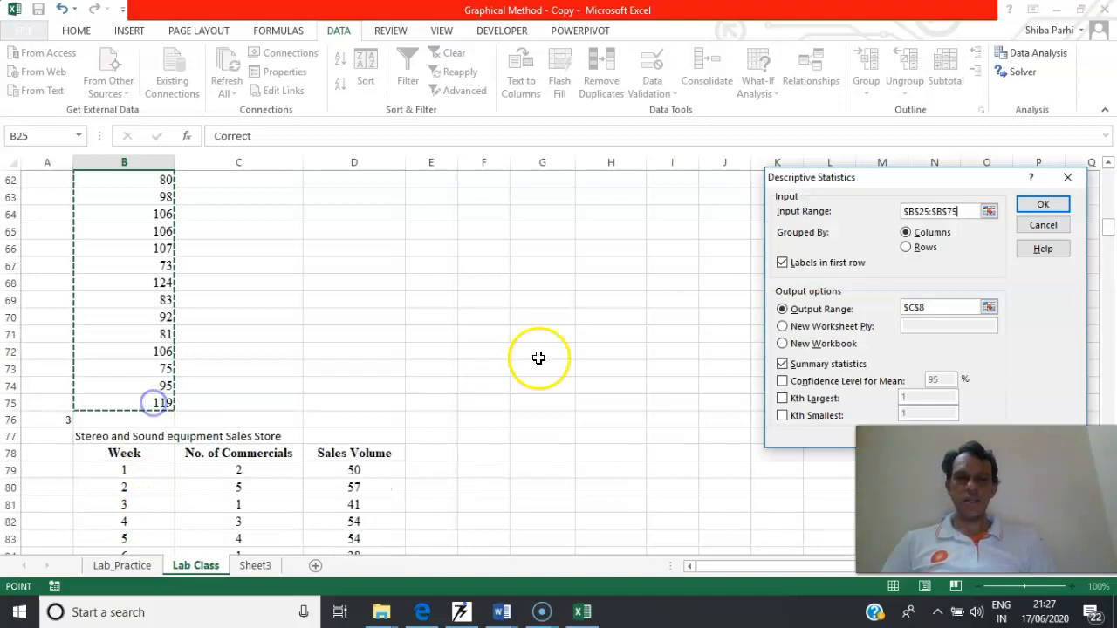
# Set the output range to C26 and generate the summary statistics for the aptitude test data.
pyautogui.click(949, 308)
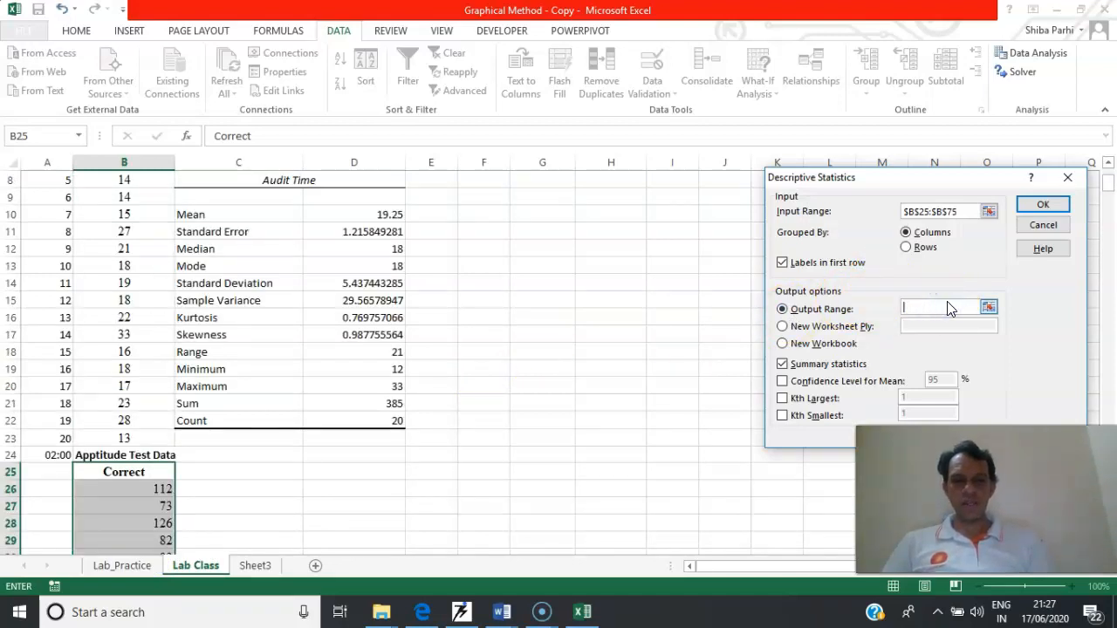
pyautogui.click(244, 485)
pyautogui.click(1045, 206)
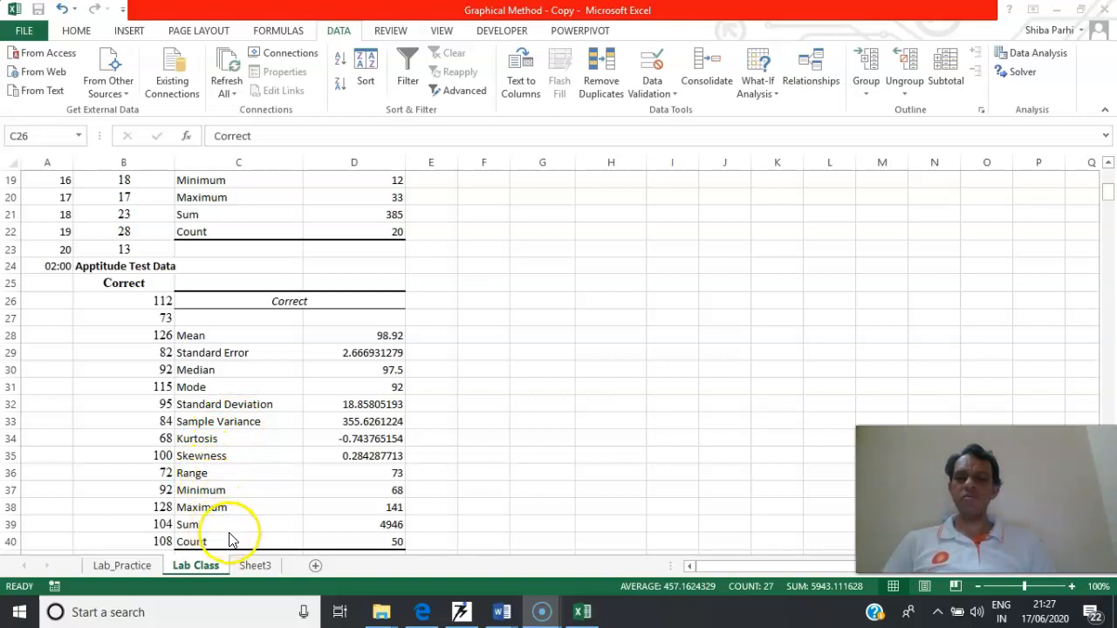
# Begin an AVERAGE formula in cell G26 and erase it again.
pyautogui.click(535, 305)
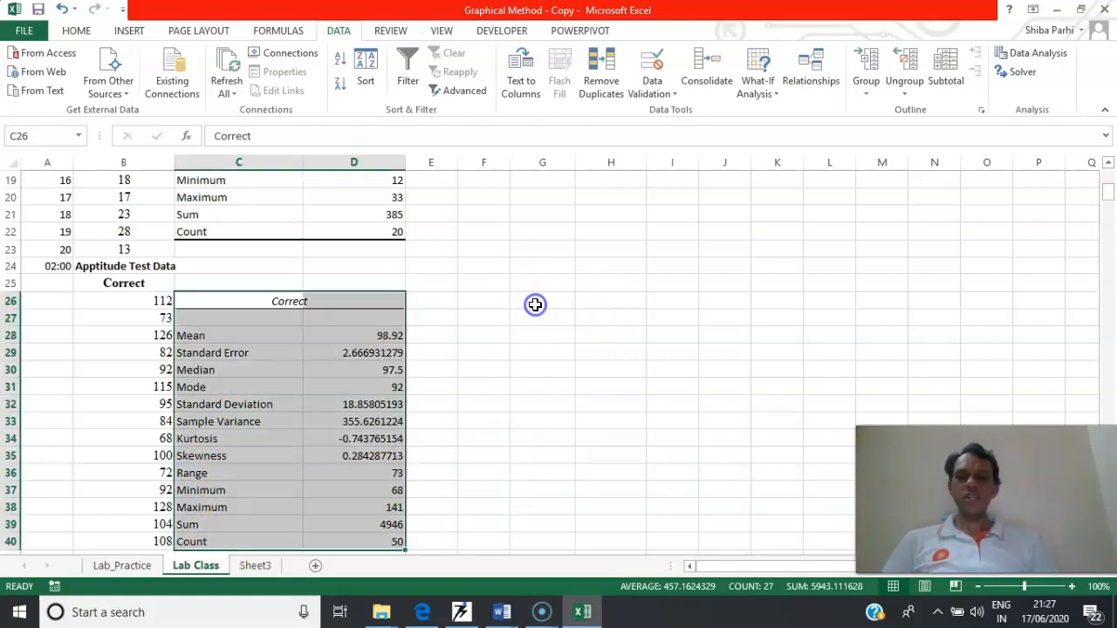
pyautogui.click(534, 298)
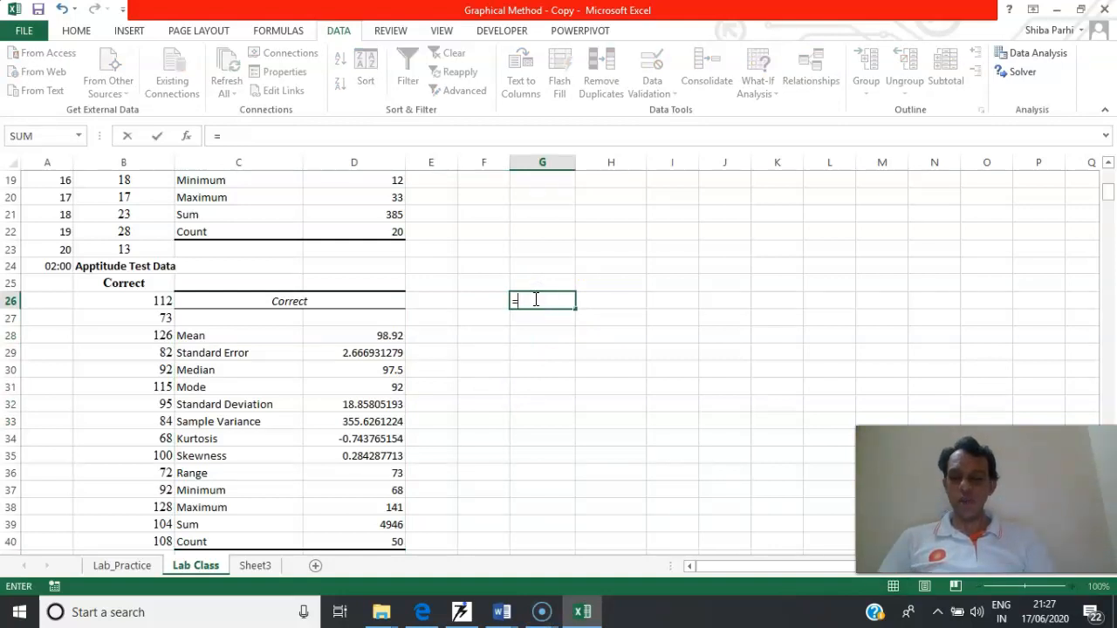
pyautogui.write('av')
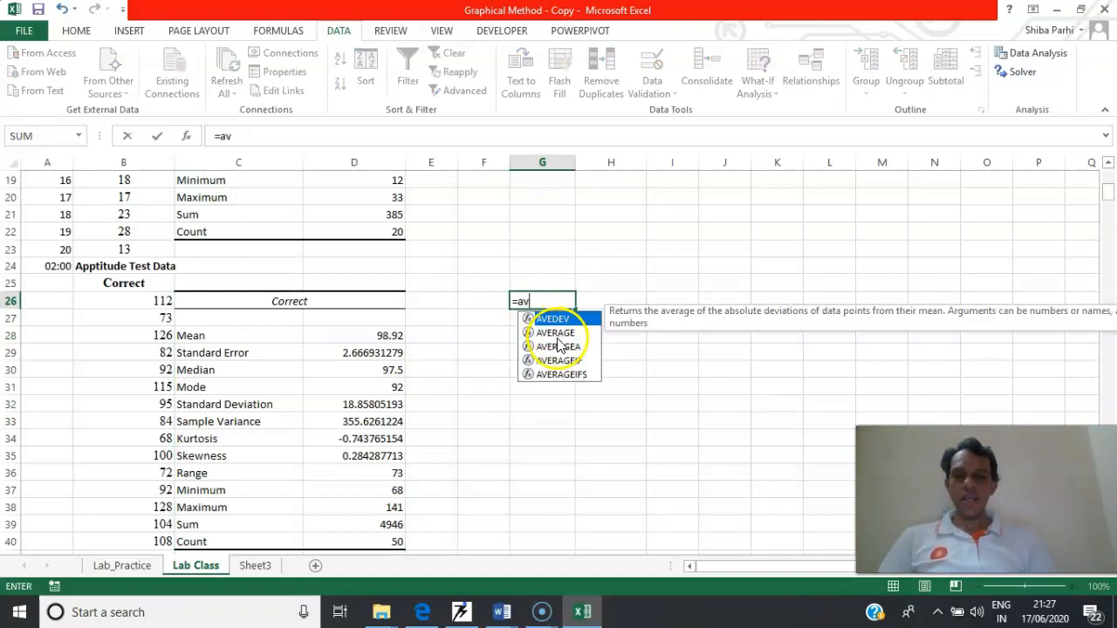
pyautogui.doubleClick(555, 334)
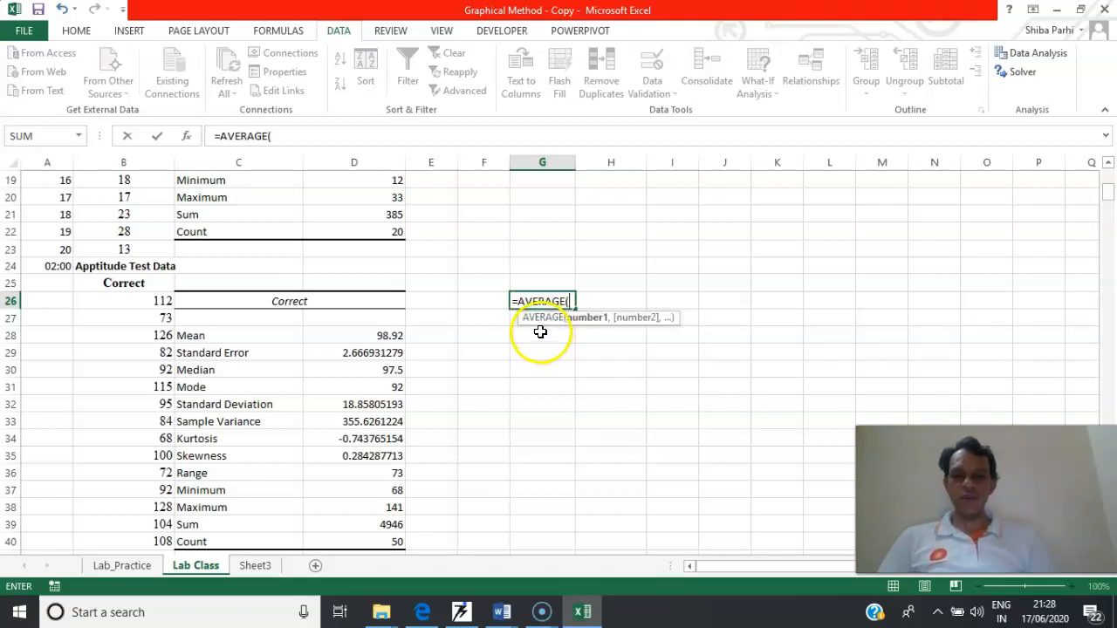
pyautogui.press('BackSpace')
pyautogui.press('BackSpace')
pyautogui.press('BackSpace')
pyautogui.press('BackSpace')
pyautogui.press('BackSpace')
pyautogui.press('BackSpace')
pyautogui.press('BackSpace')
pyautogui.press('BackSpace')
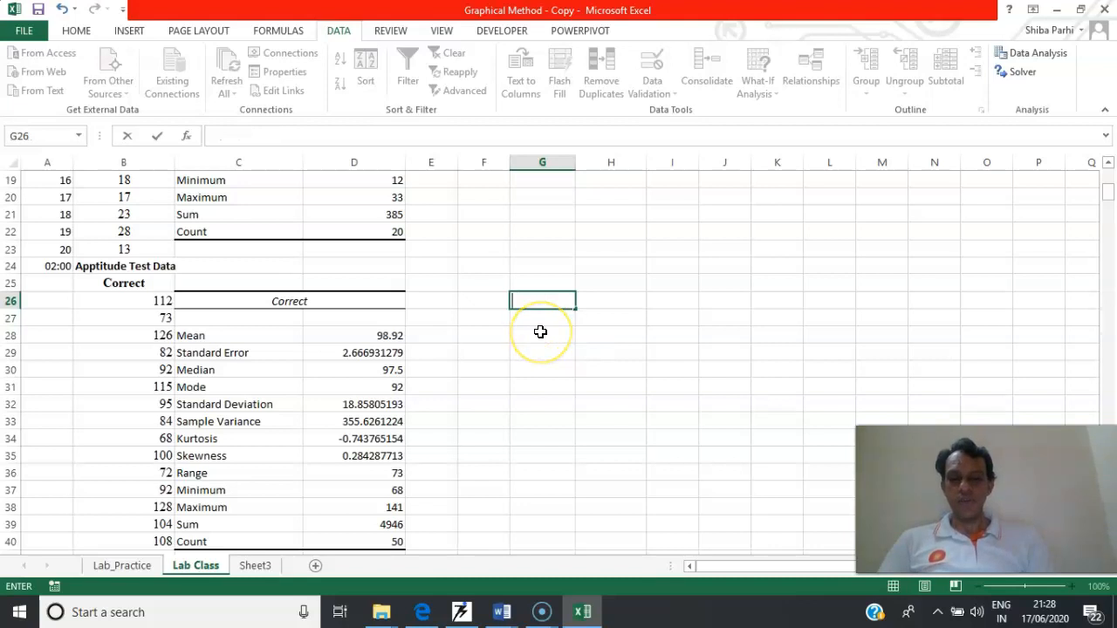
# Begin a STDEV.P formula in cell G26 and erase it again.
pyautogui.write('st')
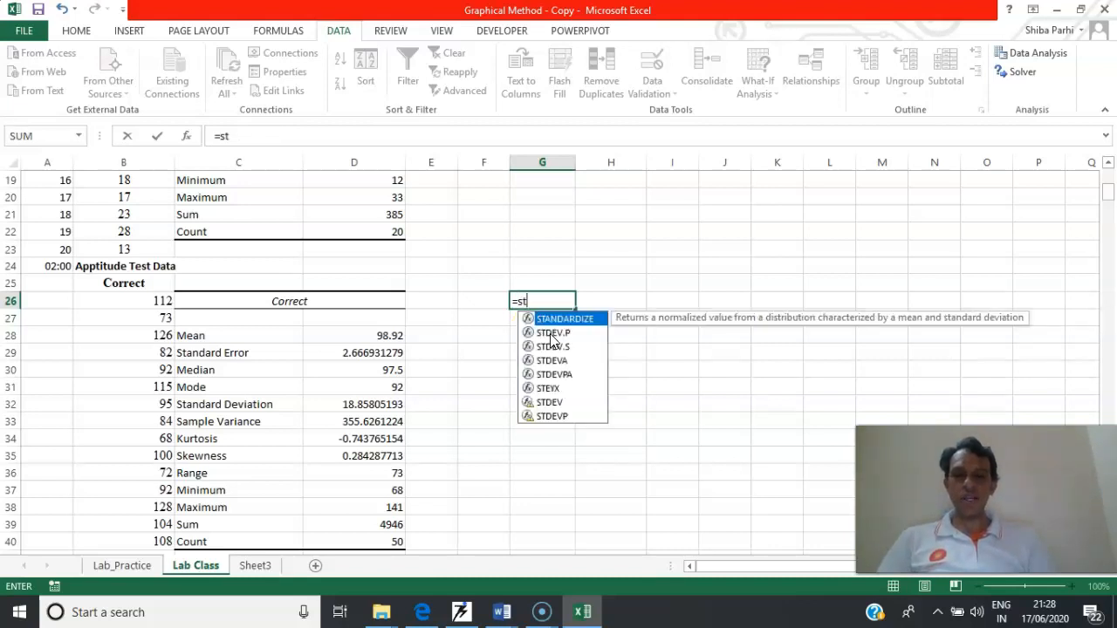
pyautogui.doubleClick(551, 333)
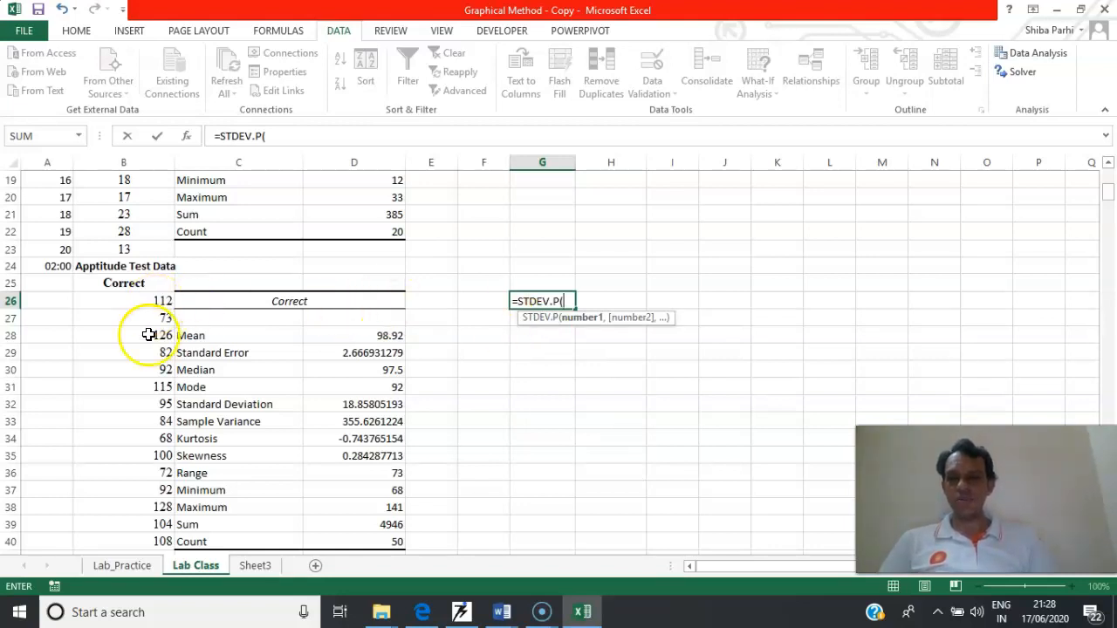
pyautogui.press('BackSpace')
pyautogui.press('BackSpace')
pyautogui.press('BackSpace')
pyautogui.press('BackSpace')
pyautogui.press('BackSpace')
pyautogui.press('BackSpace')
pyautogui.press('BackSpace')
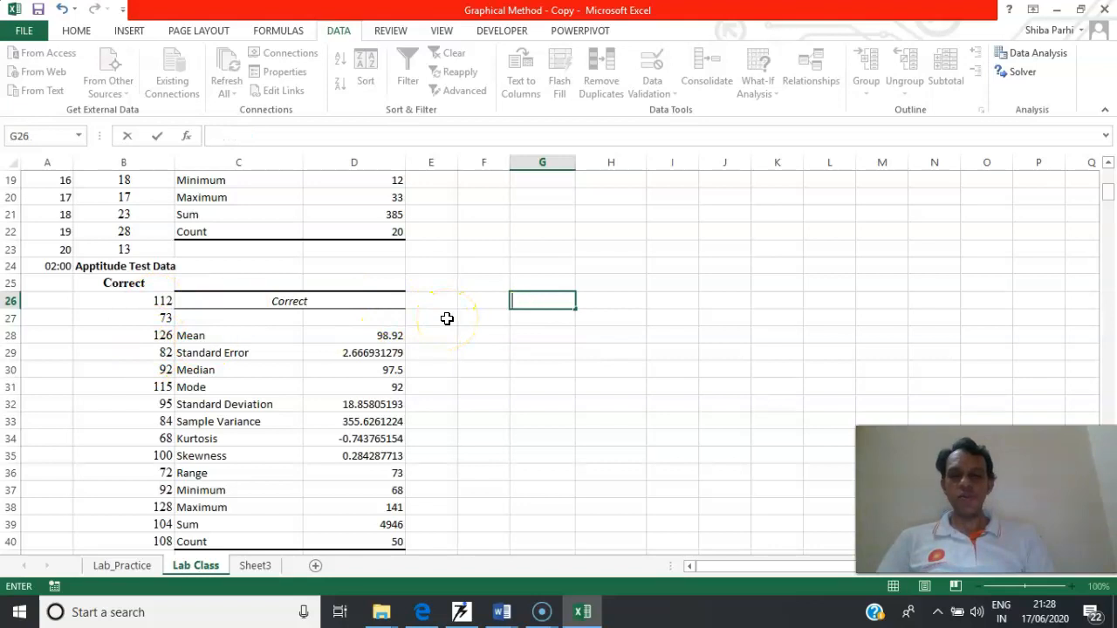
# Begin a VAR.P formula in cell G26 and erase it again.
pyautogui.write('var')
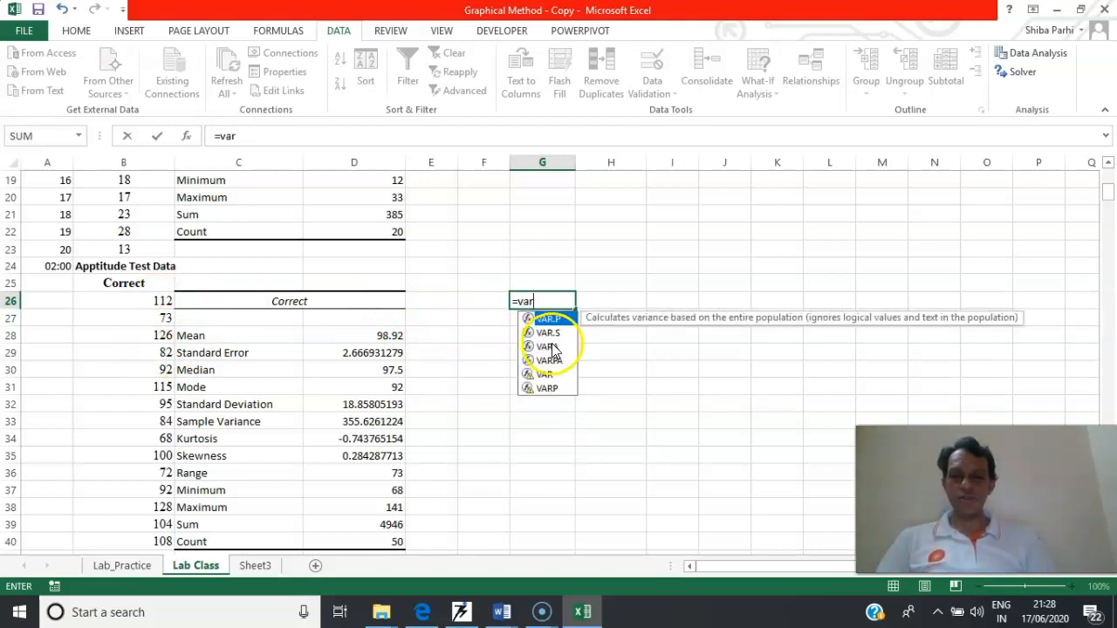
pyautogui.doubleClick(548, 320)
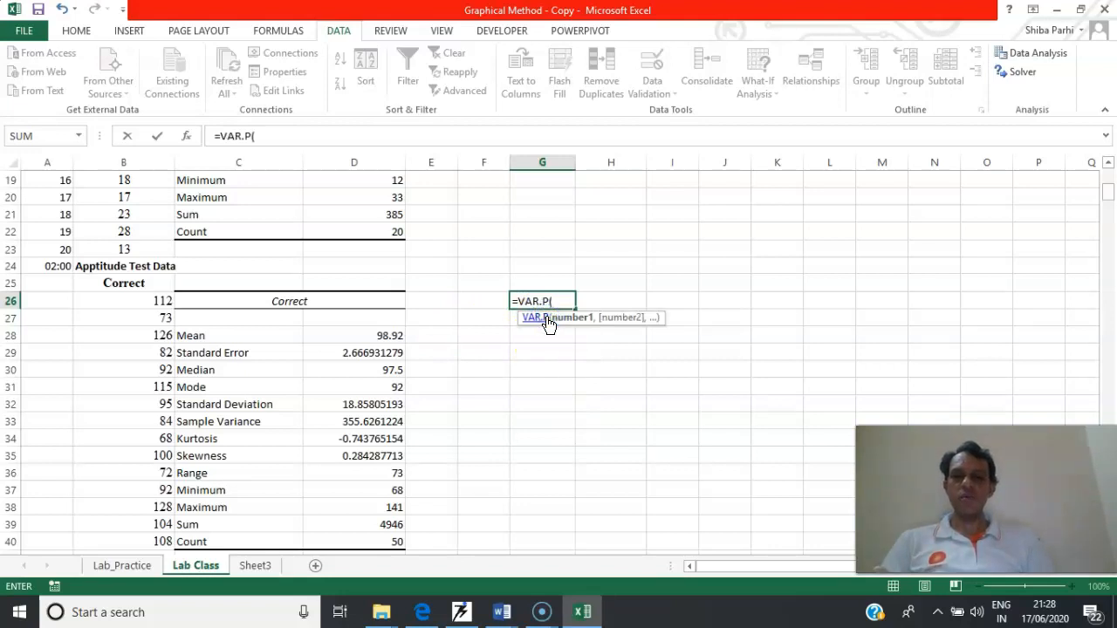
pyautogui.press('BackSpace')
pyautogui.press('BackSpace')
pyautogui.press('BackSpace')
pyautogui.press('BackSpace')
pyautogui.press('BackSpace')
pyautogui.press('BackSpace')
pyautogui.press('BackSpace')
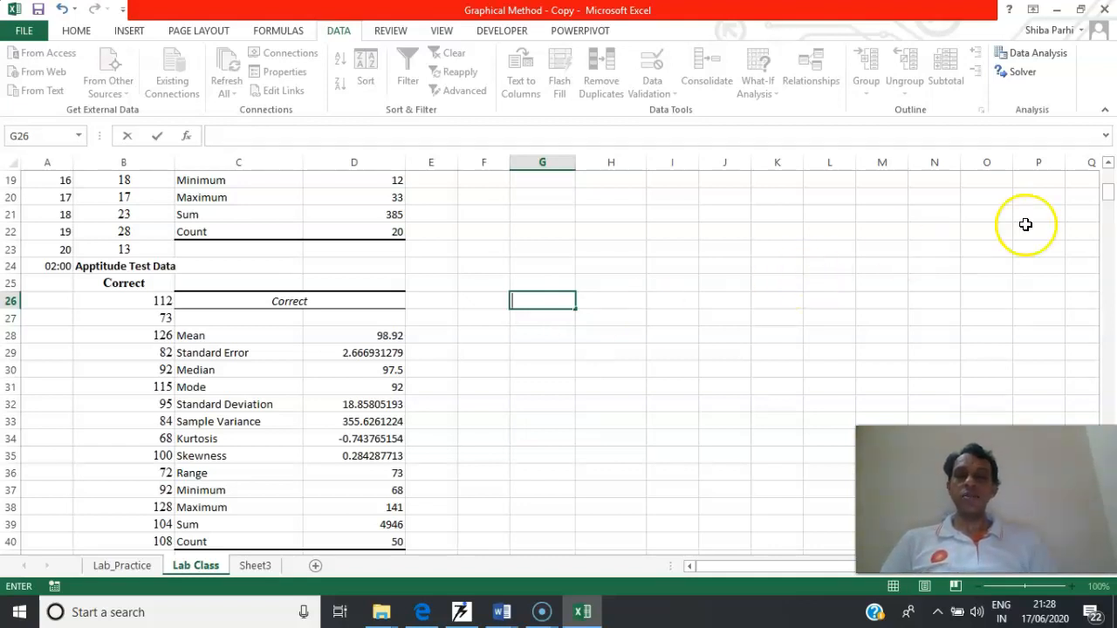
# Locate the country data table headed in row 405 and examine its unemployment rate and education spending columns.
pyautogui.moveTo(1111, 197); pyautogui.dragTo(1099, 160)
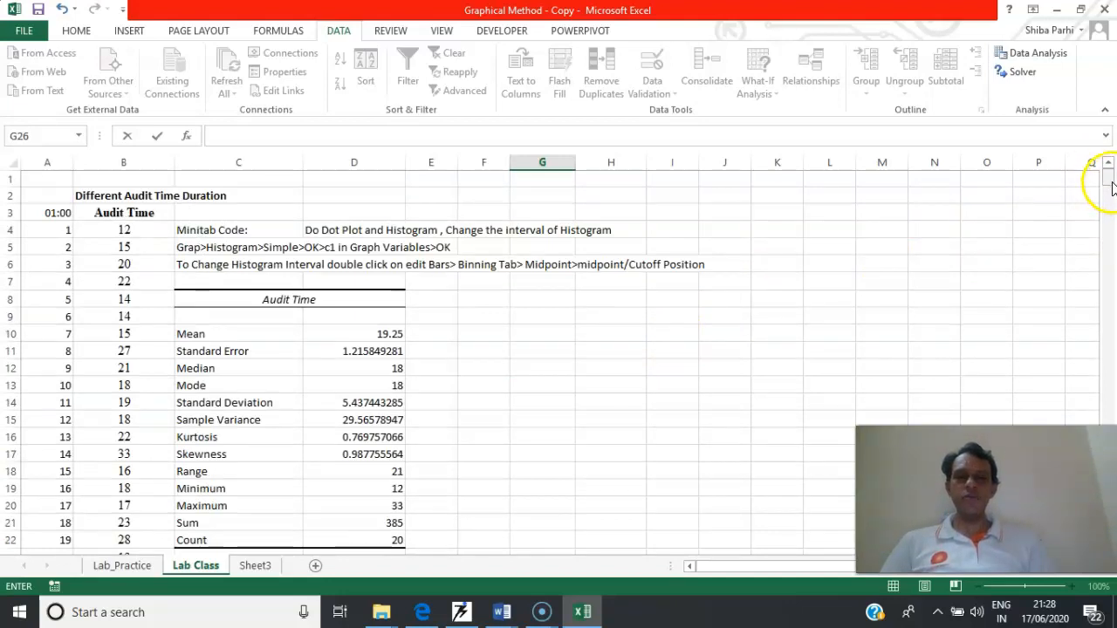
pyautogui.moveTo(1111, 187); pyautogui.dragTo(1110, 530)
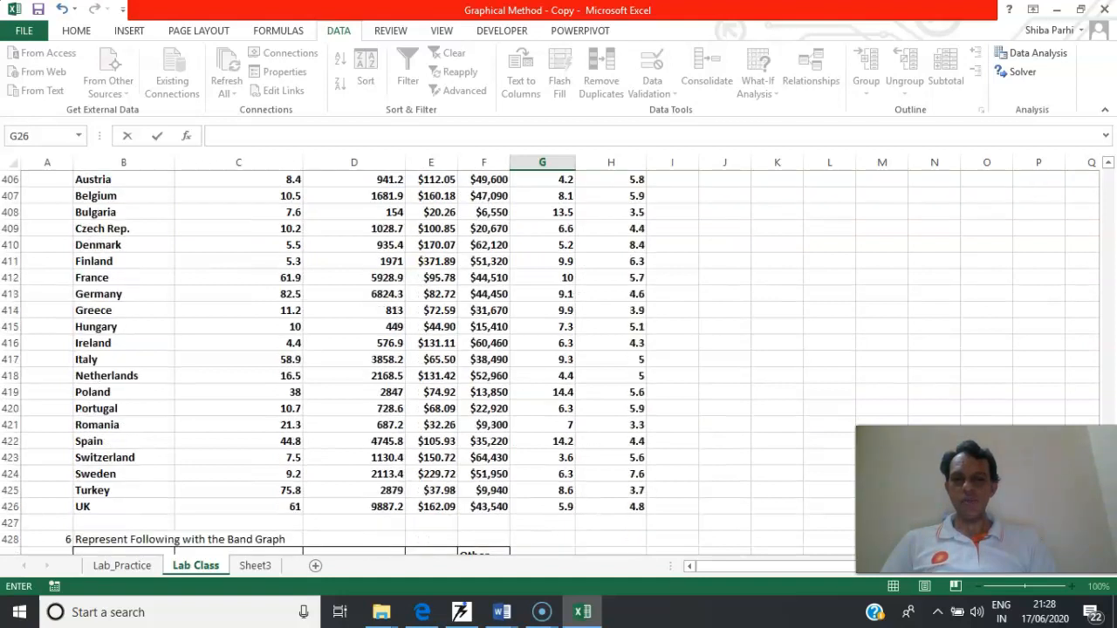
pyautogui.click(1108, 164)
pyautogui.click(1108, 164)
pyautogui.click(1108, 164)
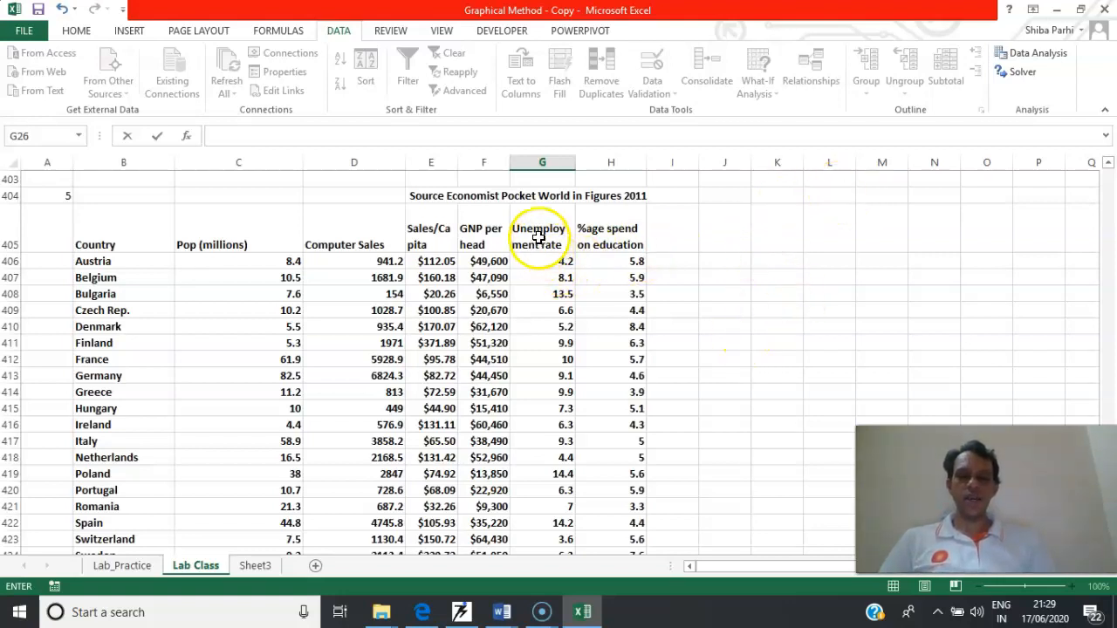
pyautogui.moveTo(539, 235); pyautogui.dragTo(609, 261)
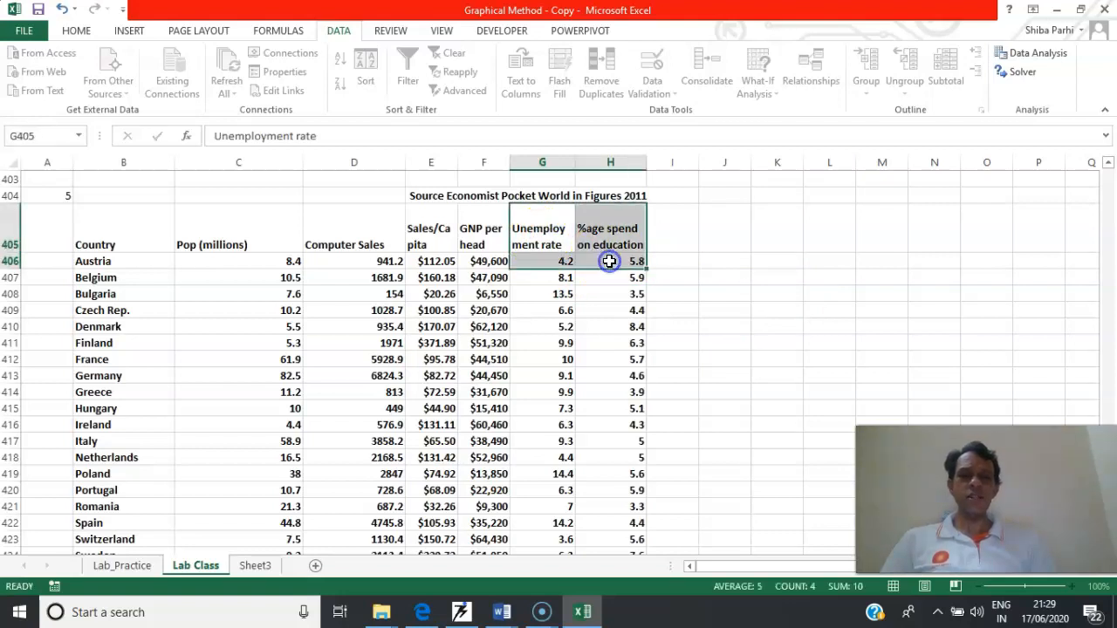
pyautogui.click(725, 247)
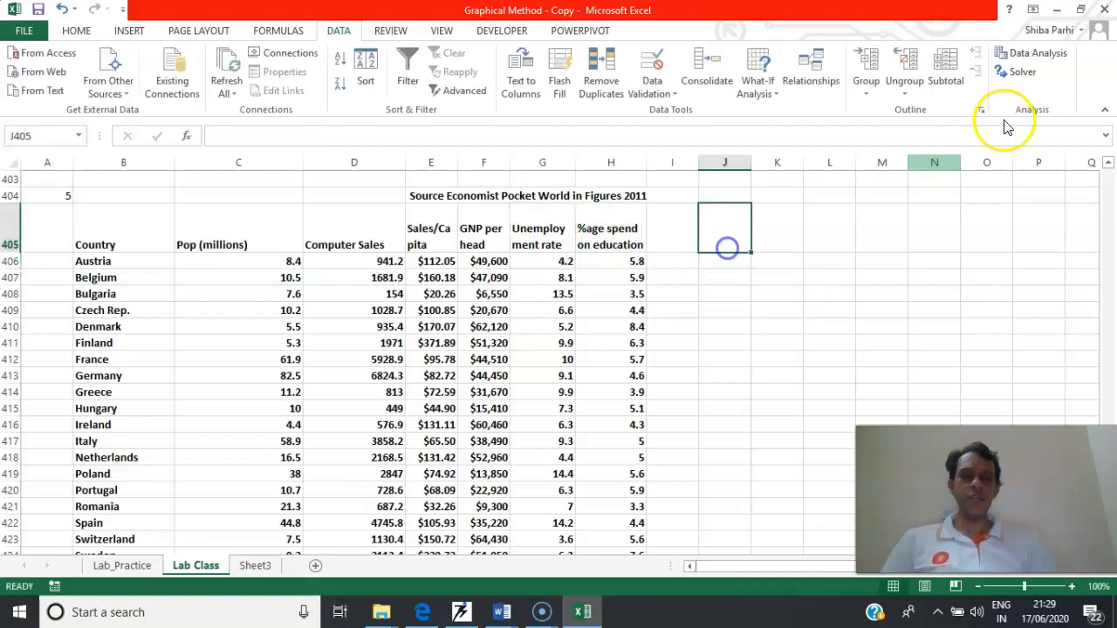
# Start another Descriptive Statistics analysis with the unemployment rate and education spending columns G405:H426 as input range.
pyautogui.click(1037, 60)
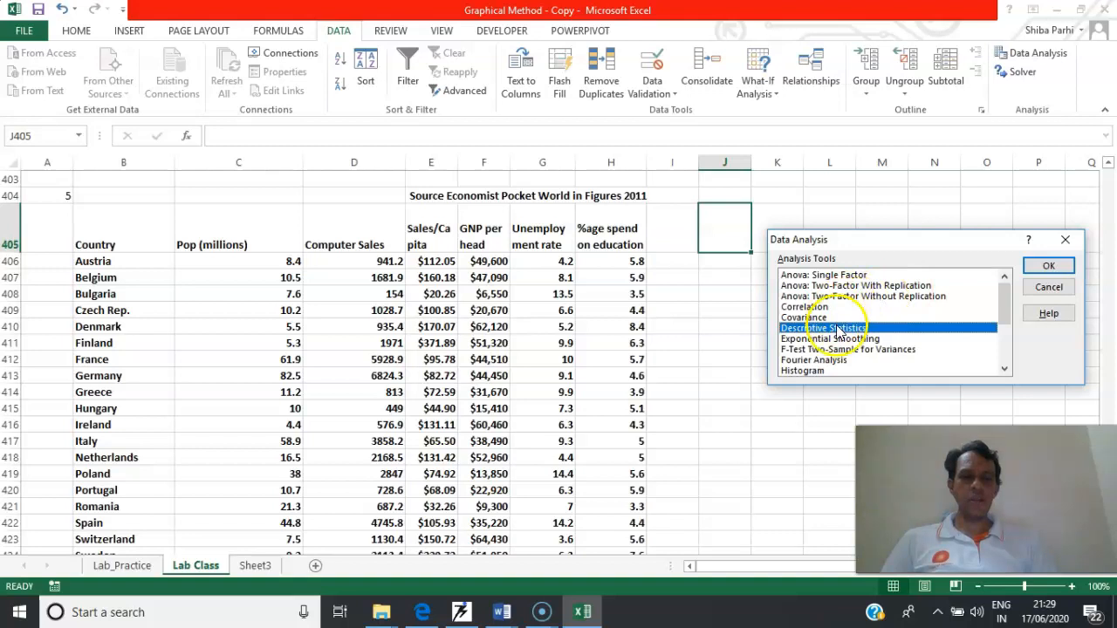
pyautogui.click(1047, 269)
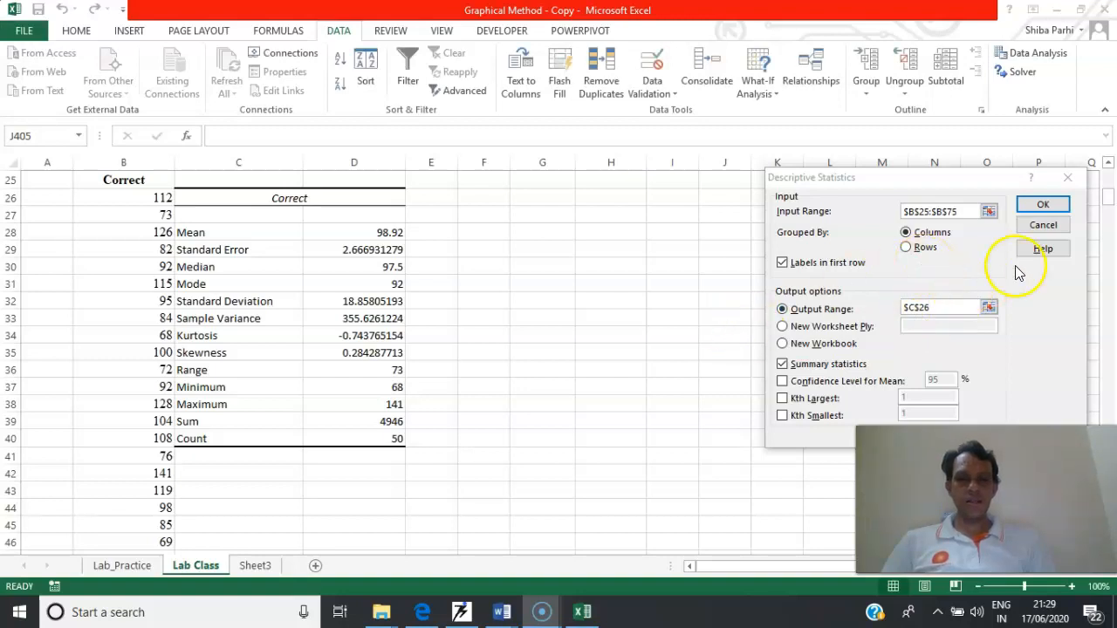
pyautogui.click(964, 208)
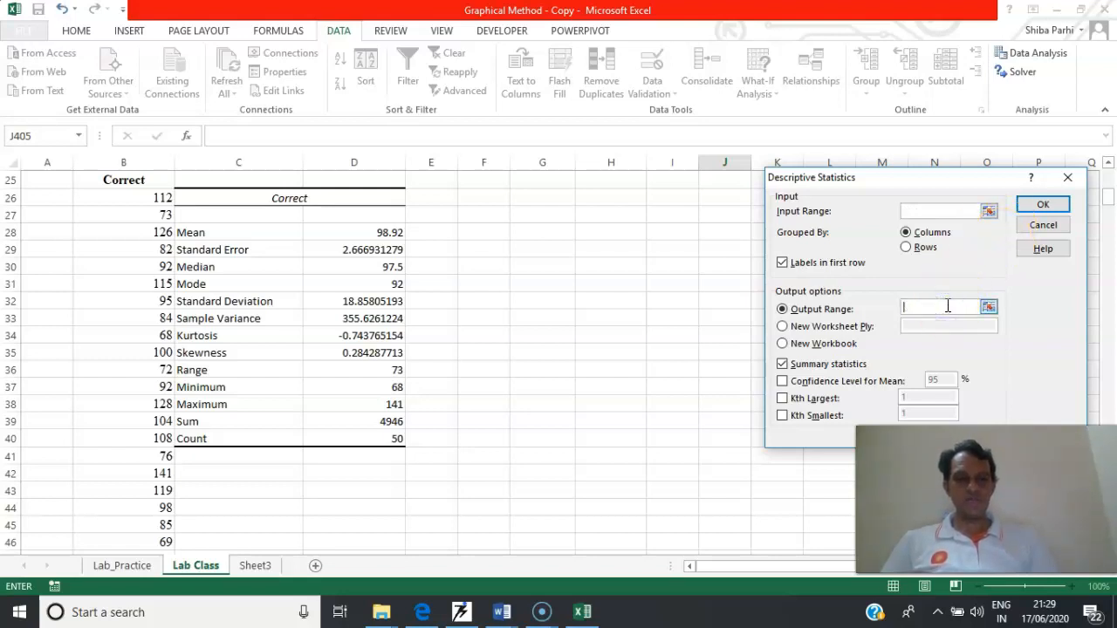
pyautogui.moveTo(1111, 201); pyautogui.dragTo(1110, 475)
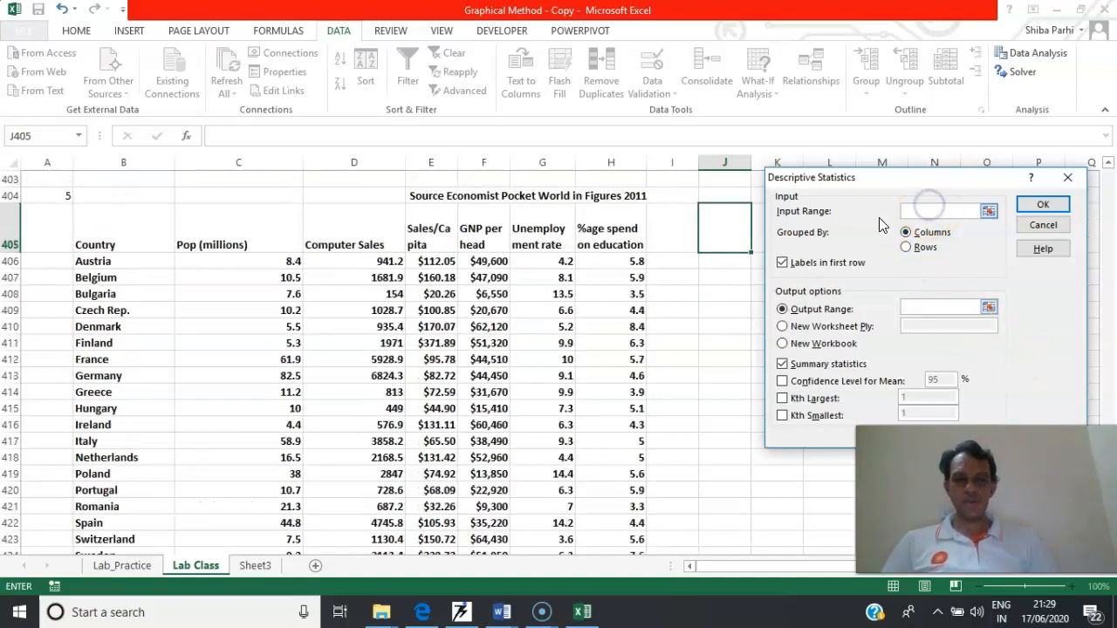
pyautogui.moveTo(615, 332); pyautogui.dragTo(622, 511)
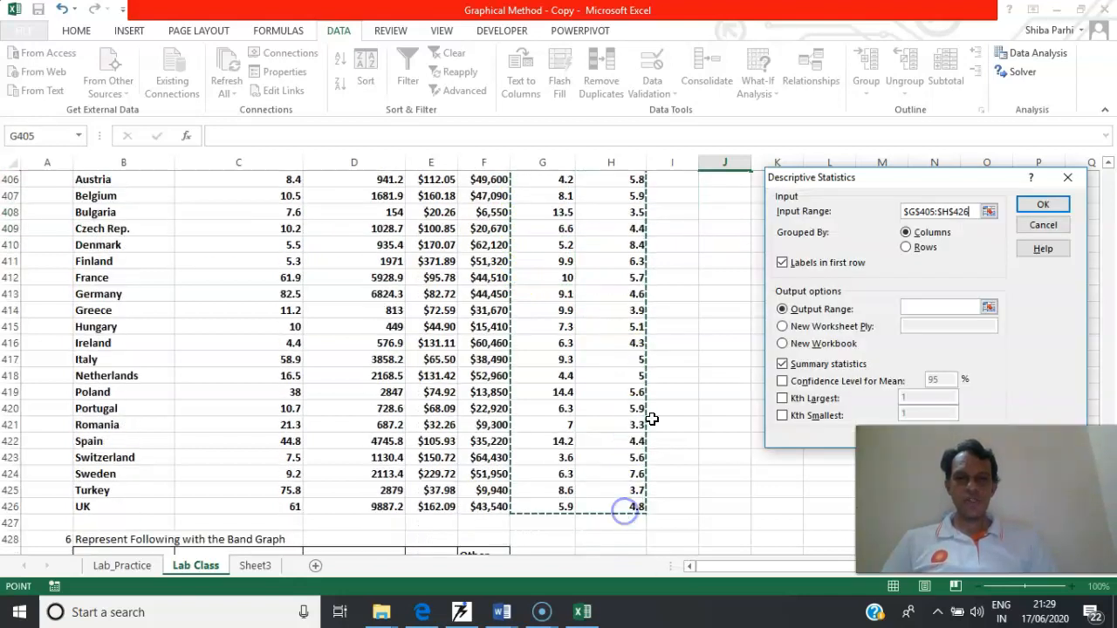
# Set the output range to J408 and generate the summary statistics for both country data columns.
pyautogui.click(917, 307)
pyautogui.click(714, 212)
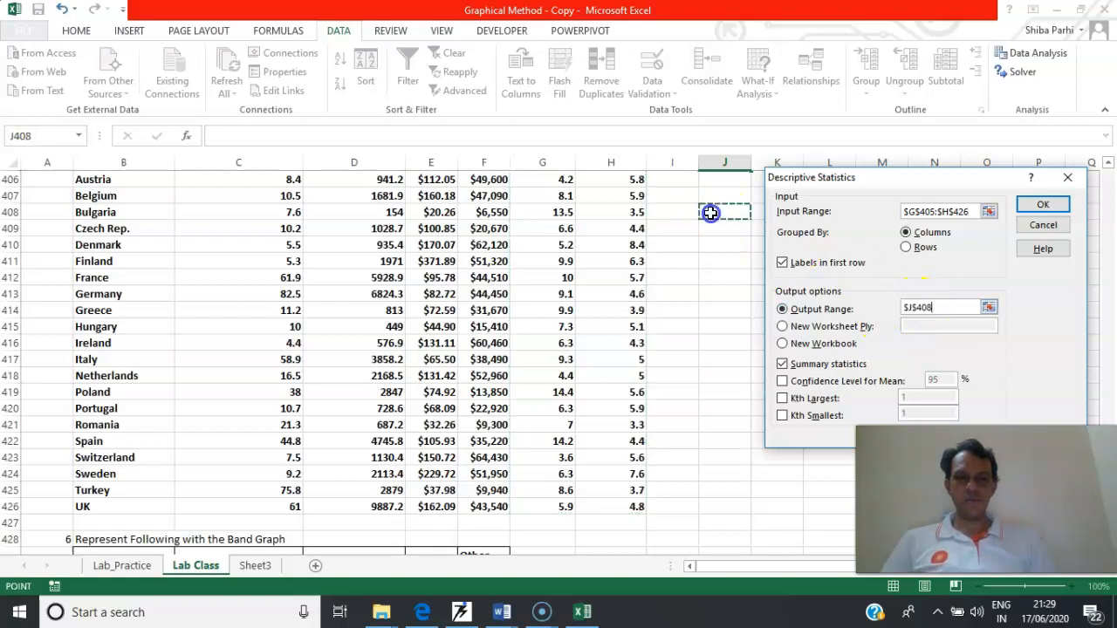
pyautogui.click(1046, 207)
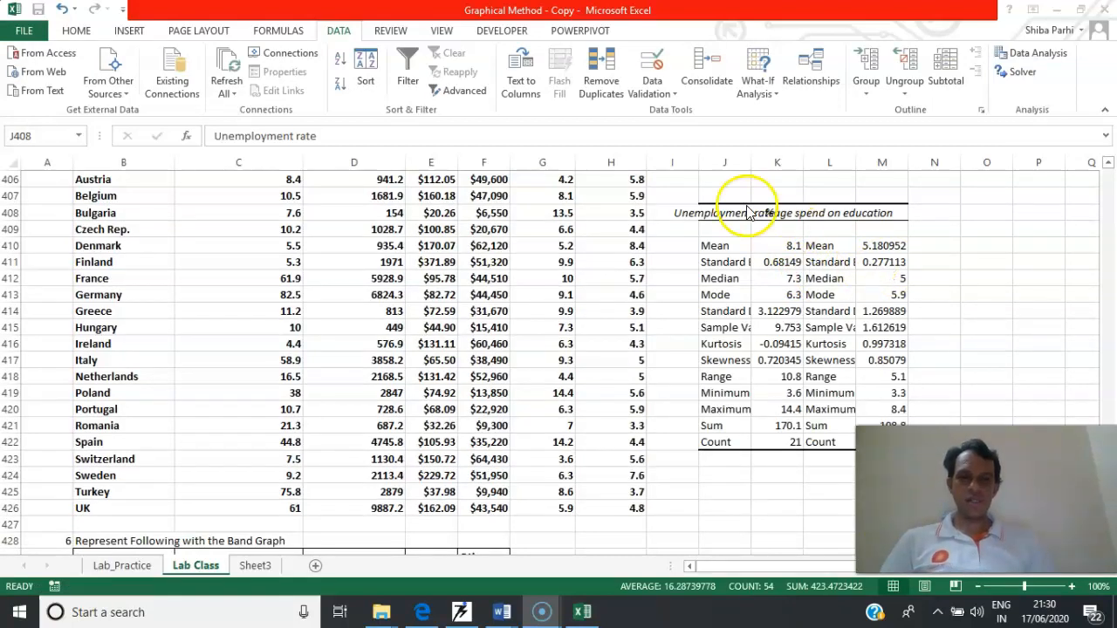
# Clear the descriptive statistics output for both country data columns from J408:M422.
pyautogui.click(717, 210)
pyautogui.click(717, 210)
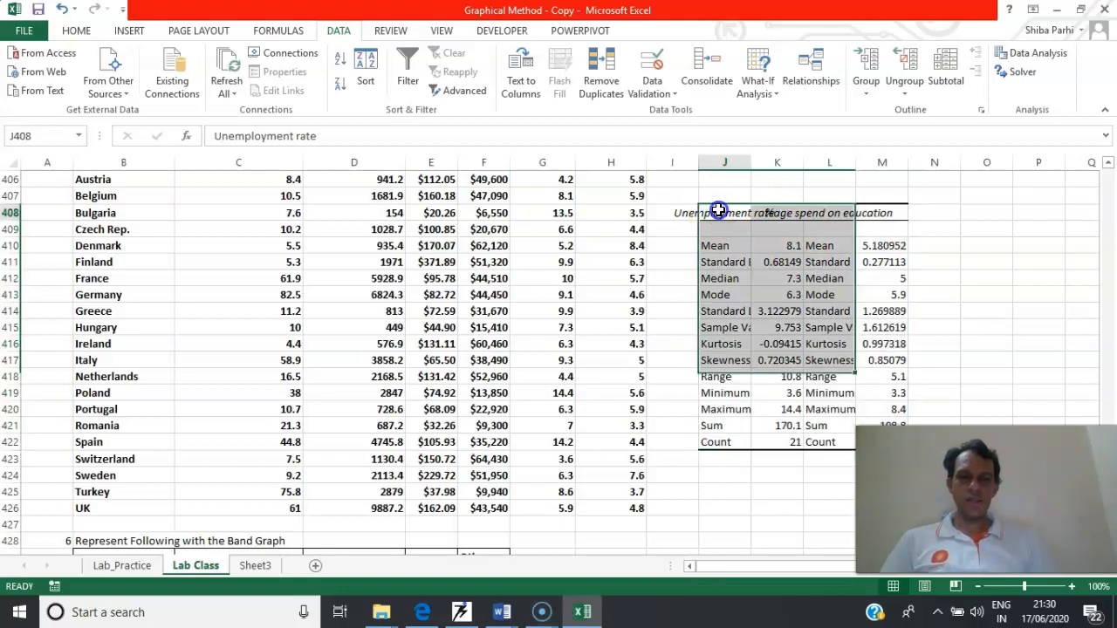
pyautogui.moveTo(764, 213); pyautogui.dragTo(881, 442)
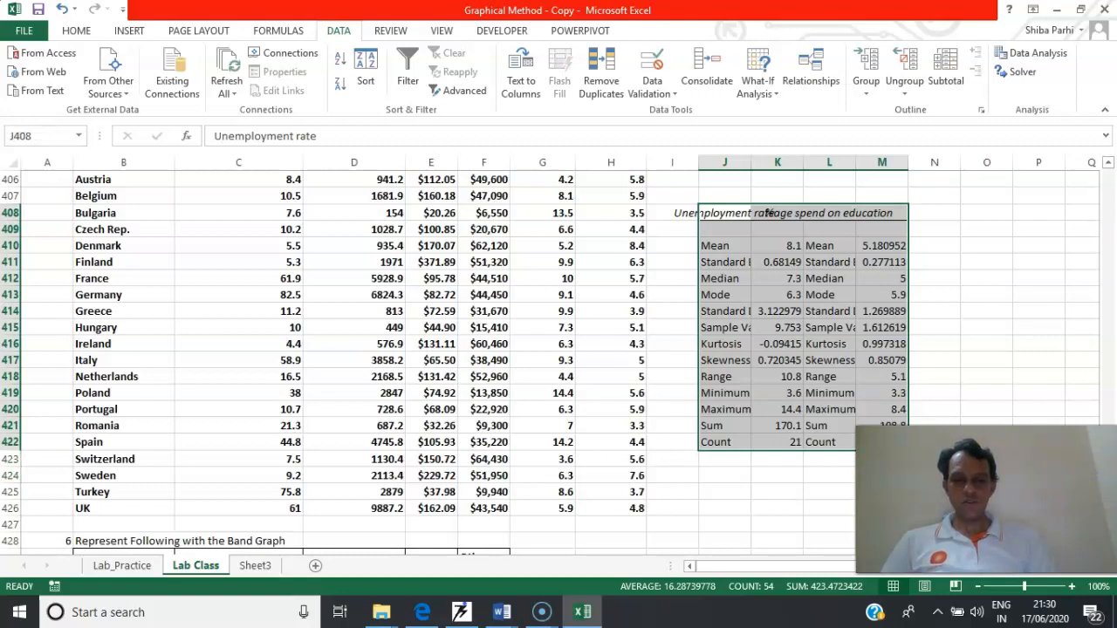
pyautogui.press('Delete')
# Start a Correlation analysis with the unemployment rate and education spending columns G405:H426 as input range.
pyautogui.click(1047, 63)
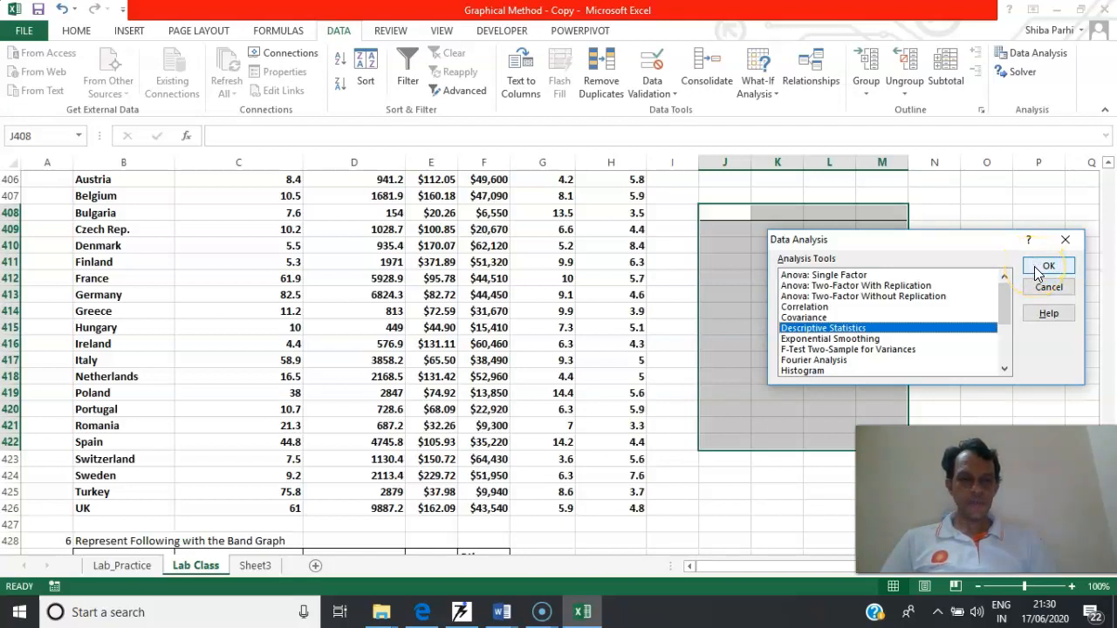
pyautogui.click(812, 307)
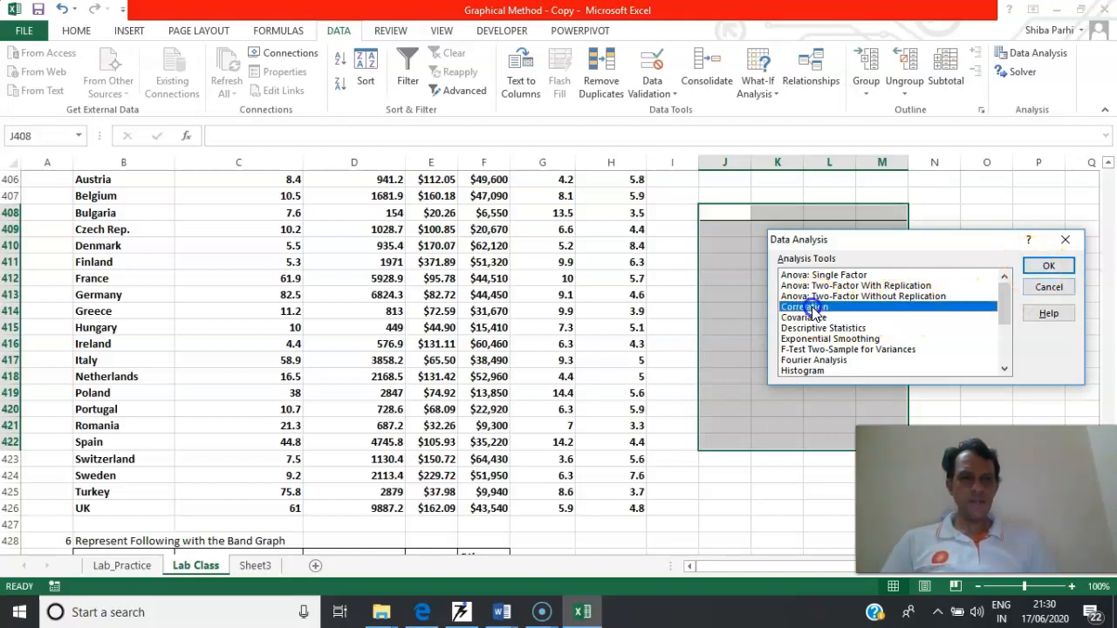
pyautogui.click(1050, 266)
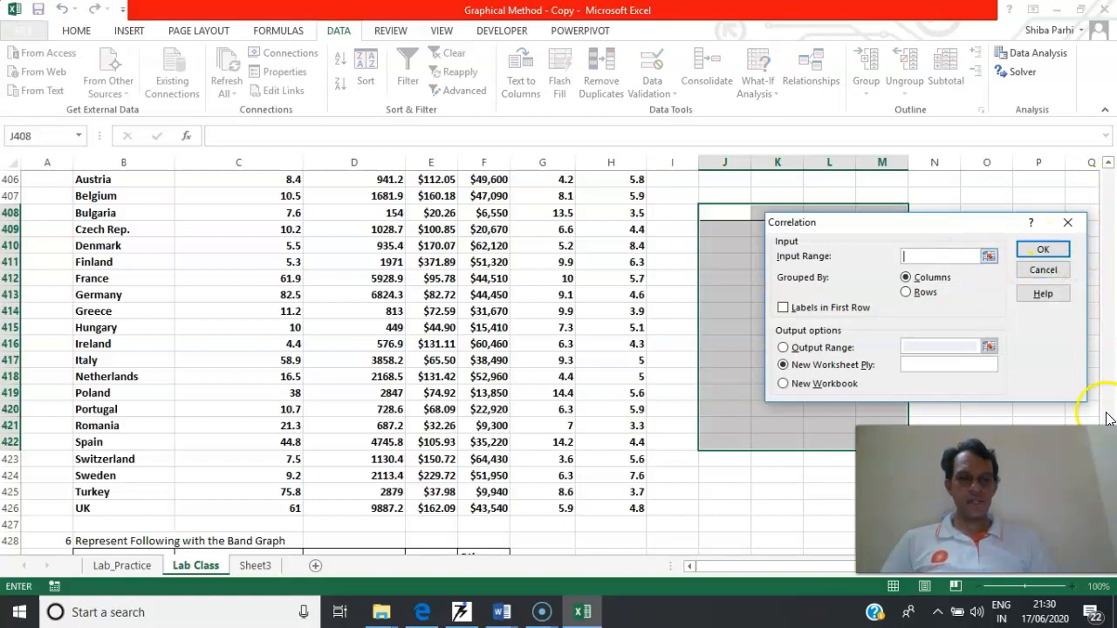
pyautogui.click(1107, 163)
pyautogui.click(1107, 164)
pyautogui.moveTo(547, 219); pyautogui.dragTo(623, 511)
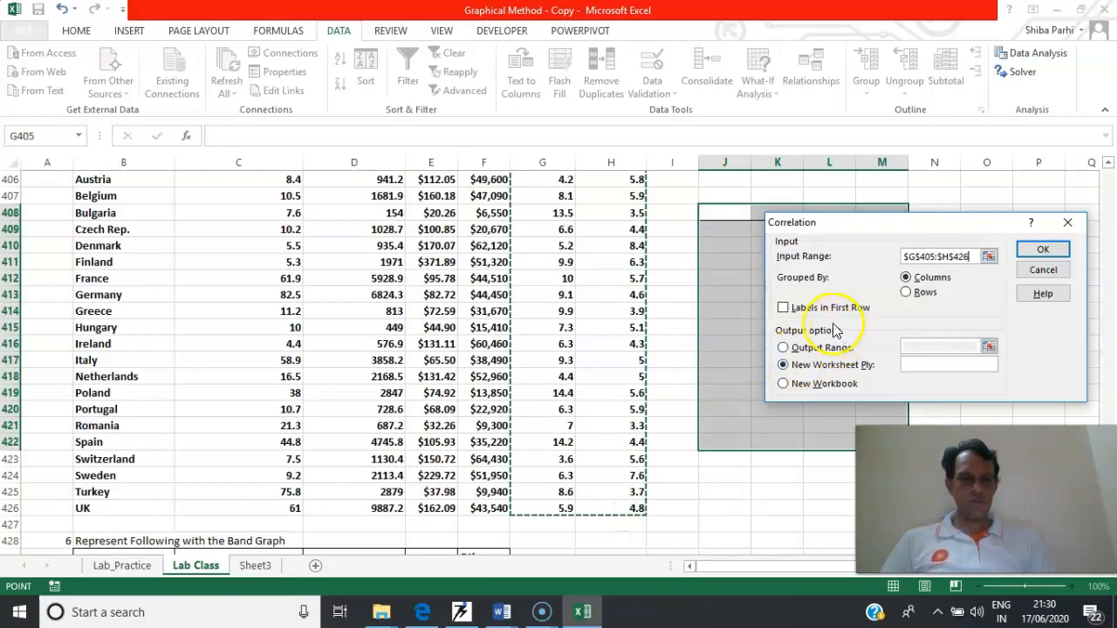
# Treat the first row as labels, set the output range to J408 and generate the two-variable correlation table.
pyautogui.click(784, 310)
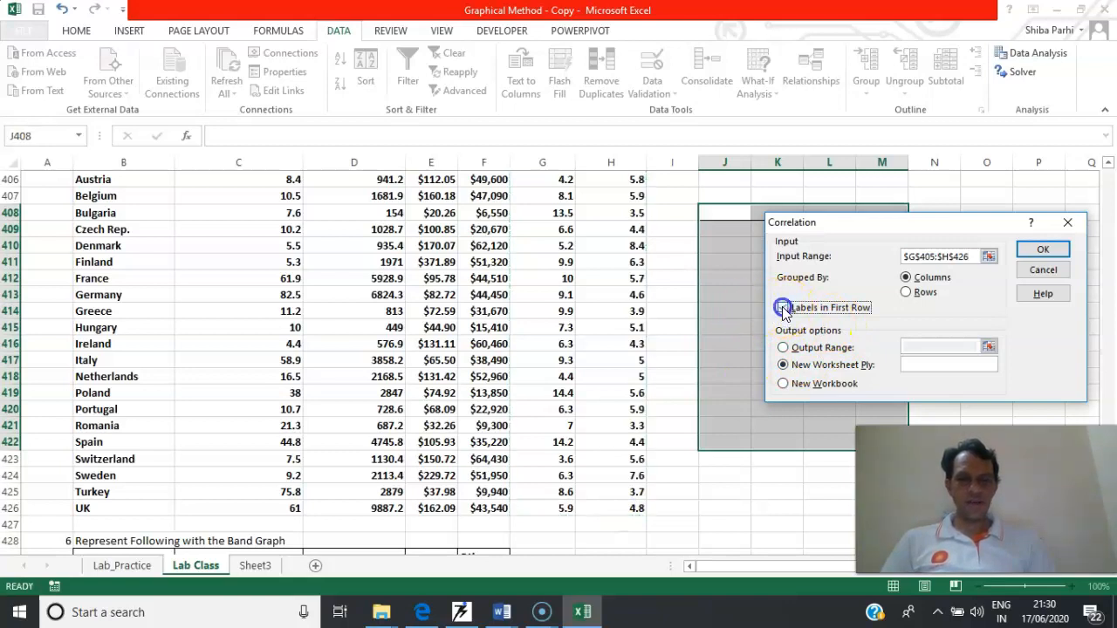
pyautogui.click(784, 347)
pyautogui.click(910, 345)
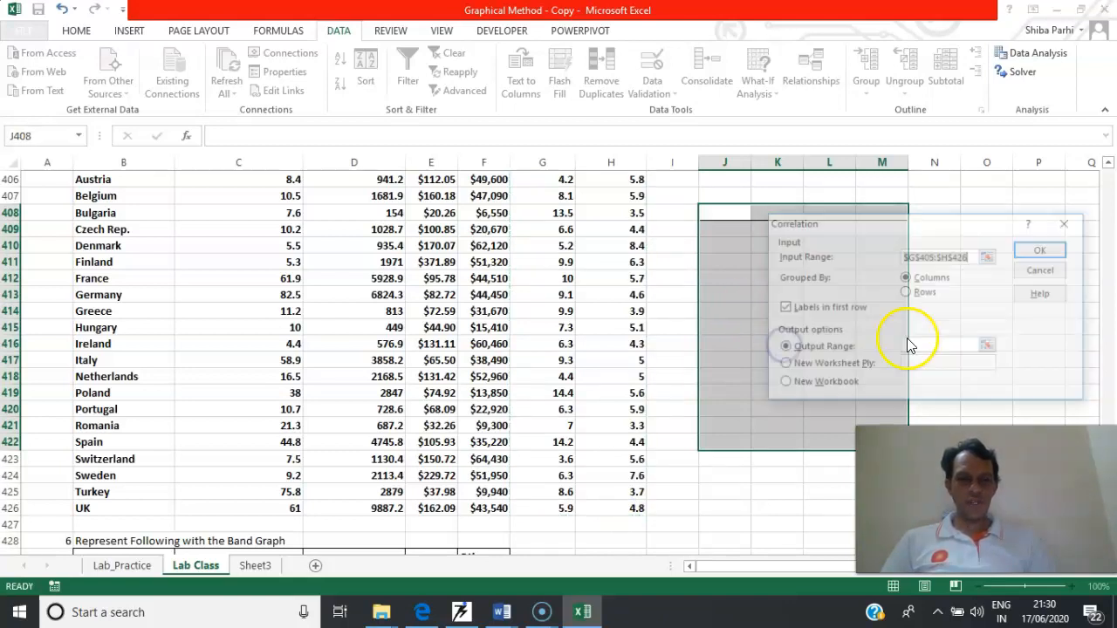
pyautogui.click(721, 262)
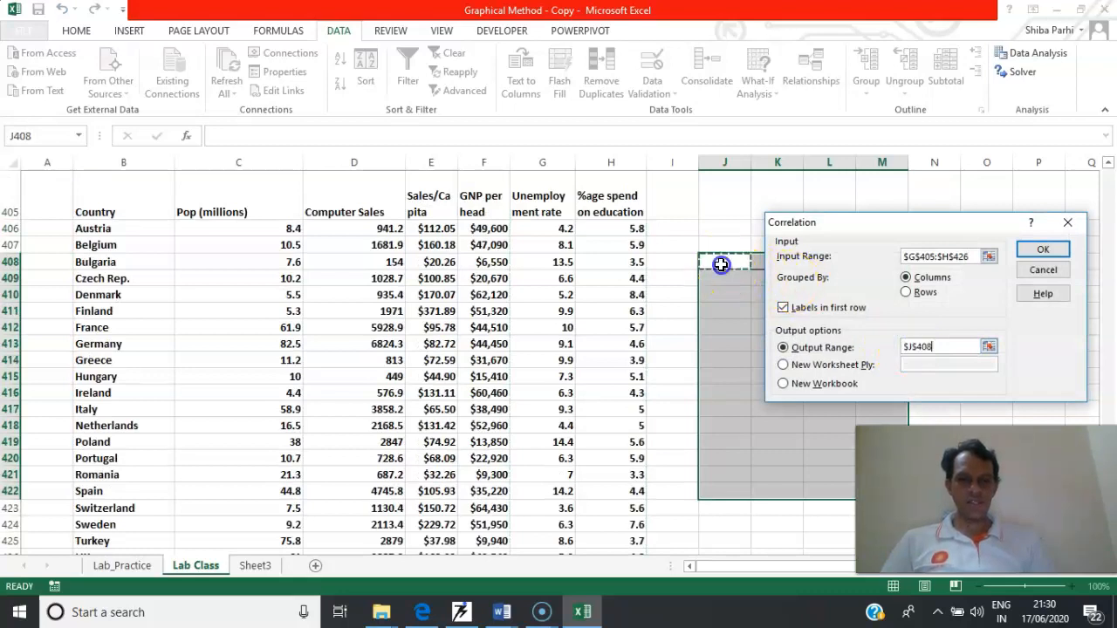
pyautogui.click(1042, 249)
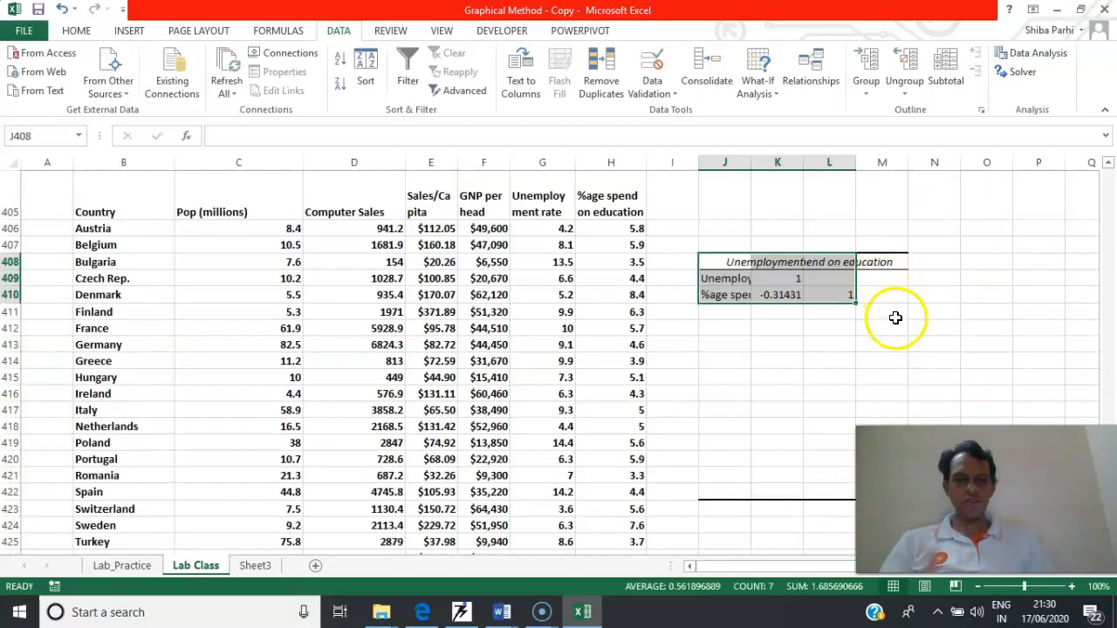
# Start another Correlation analysis with the four columns from Sales/Capita to education spending, E405:H426, as input range.
pyautogui.click(418, 200)
pyautogui.moveTo(419, 201); pyautogui.dragTo(618, 477)
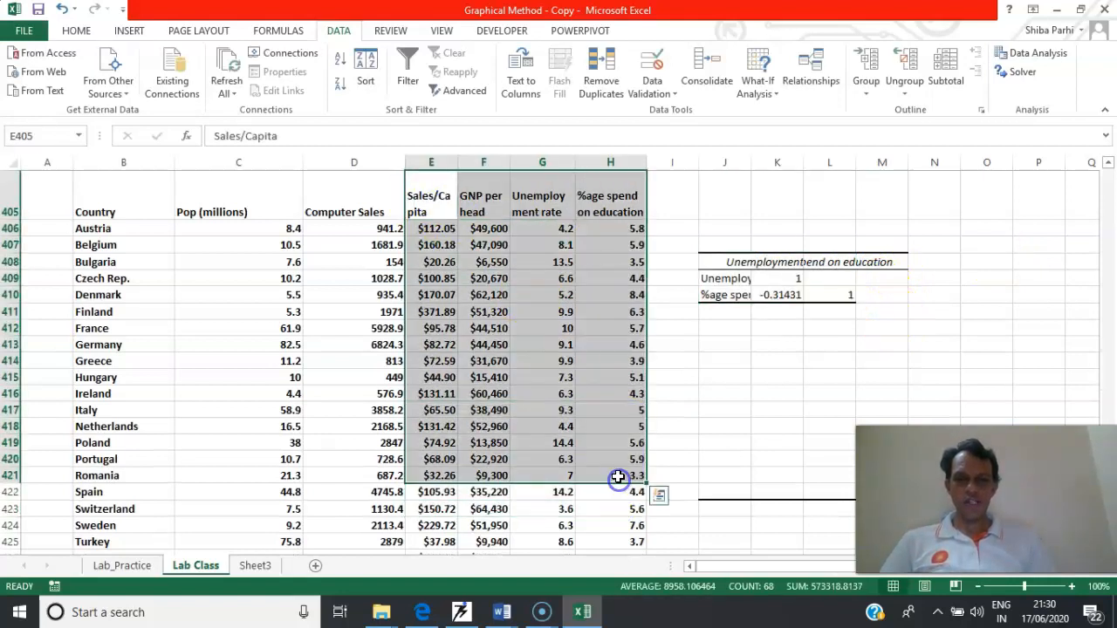
pyautogui.click(721, 394)
pyautogui.click(1035, 53)
pyautogui.click(1048, 266)
pyautogui.moveTo(432, 205); pyautogui.dragTo(612, 561)
pyautogui.moveTo(616, 507); pyautogui.dragTo(616, 507)
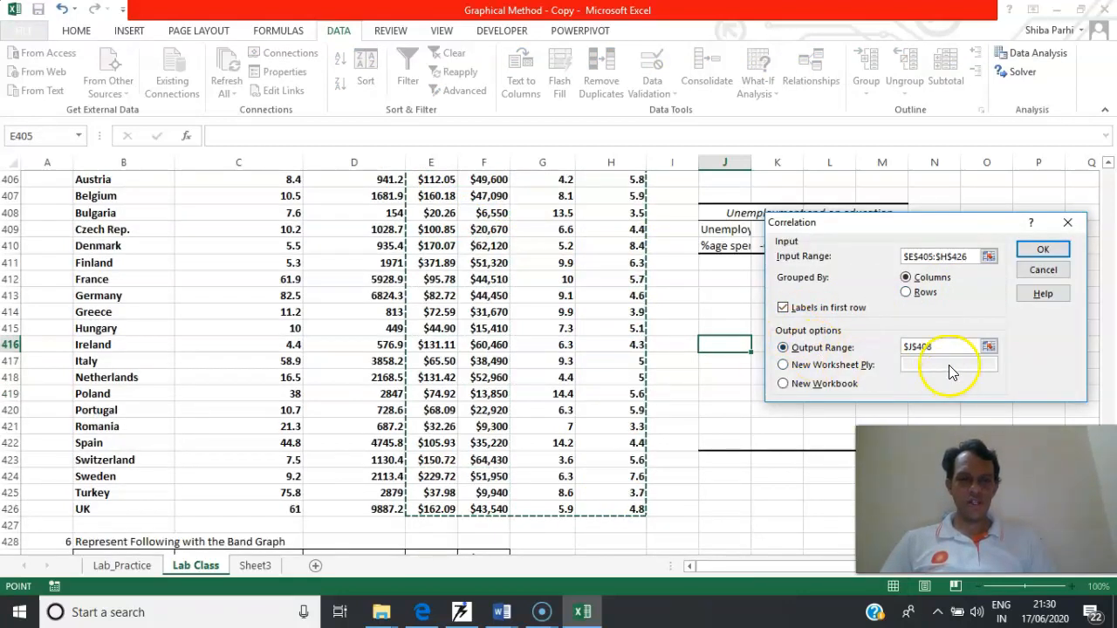
# Change the correlation output range to J412 and generate the four-variable correlation matrix.
pyautogui.click(948, 347)
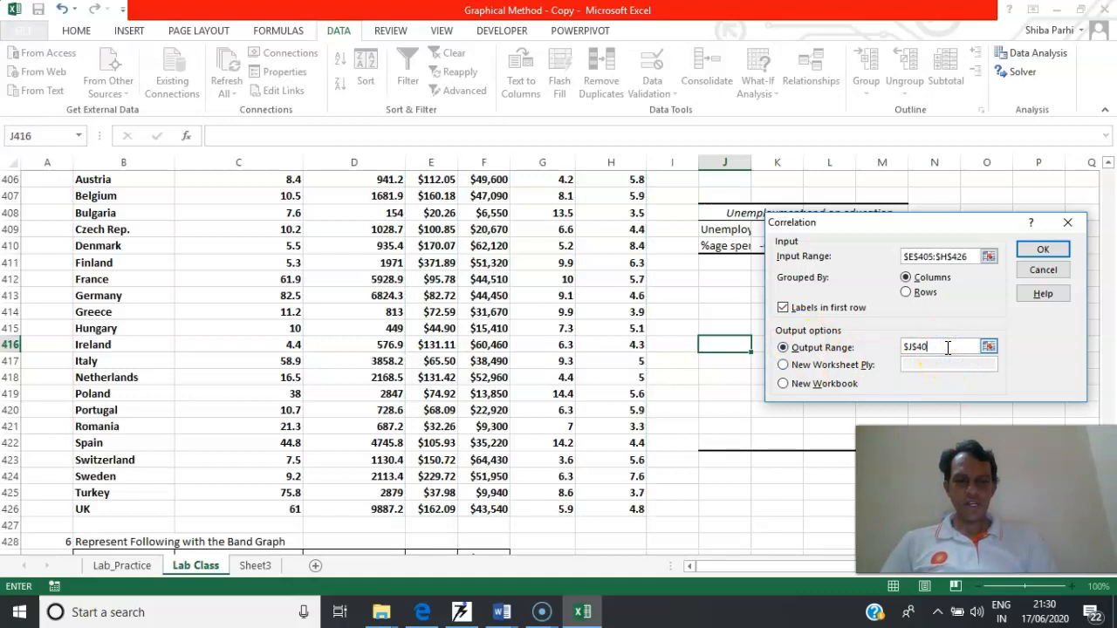
pyautogui.click(723, 279)
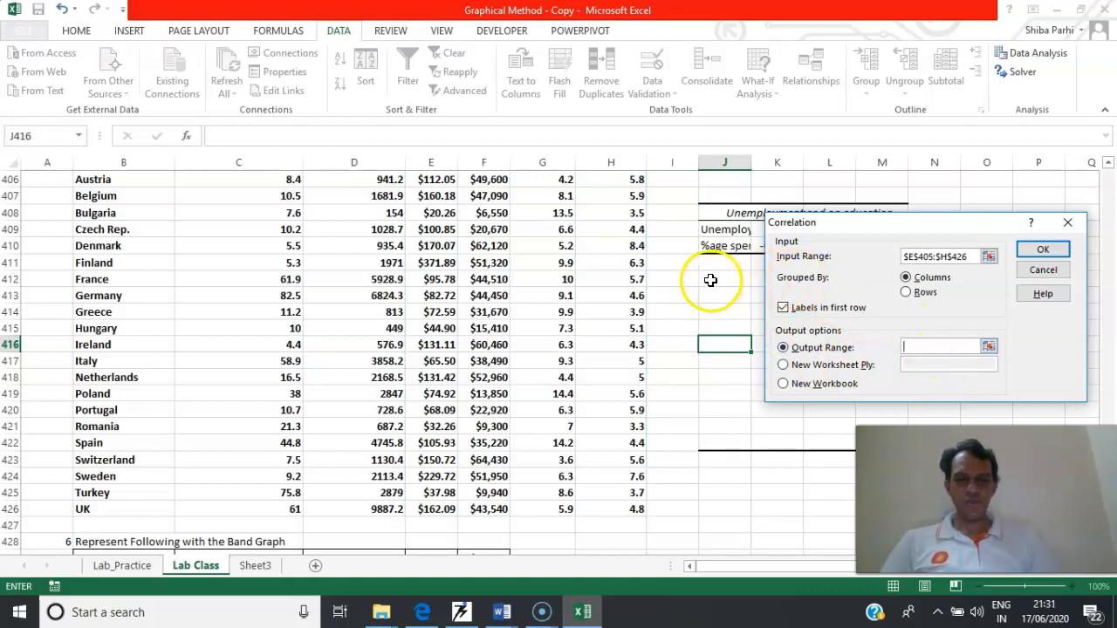
pyautogui.click(1047, 250)
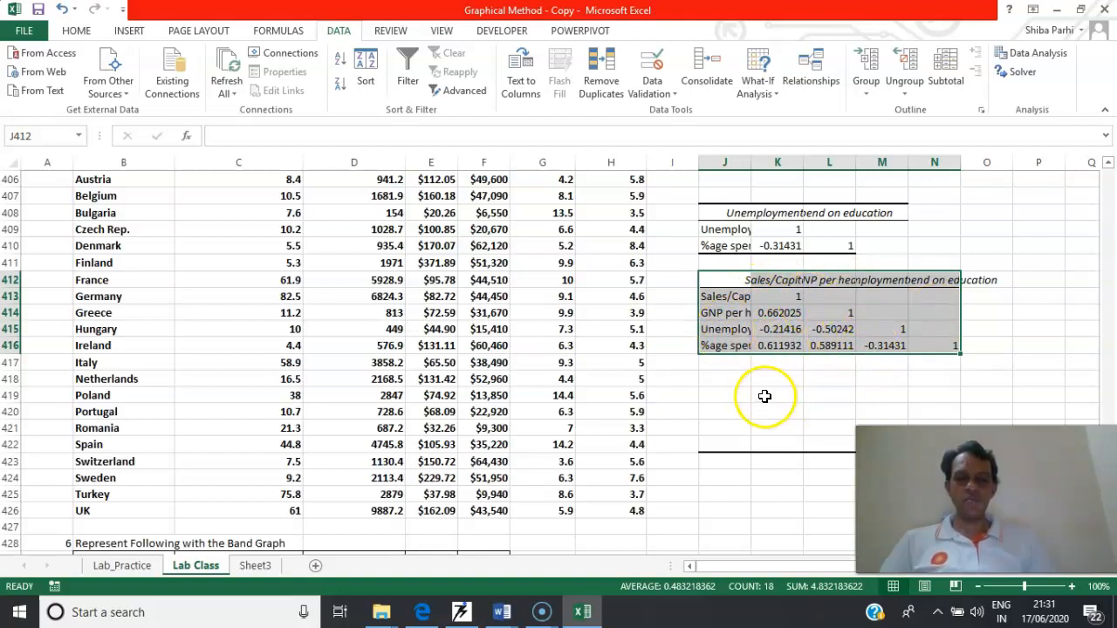
# Start a Regression analysis with the Sales/Capita column E405:E426 as the input Y range.
pyautogui.click(1037, 58)
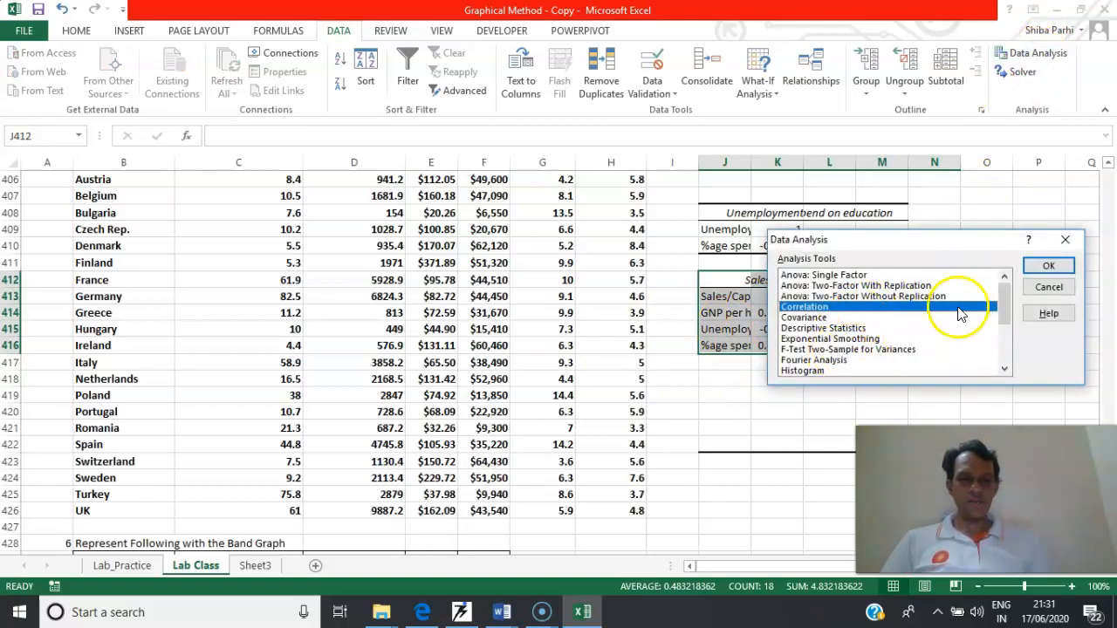
pyautogui.moveTo(1004, 297); pyautogui.dragTo(1004, 326)
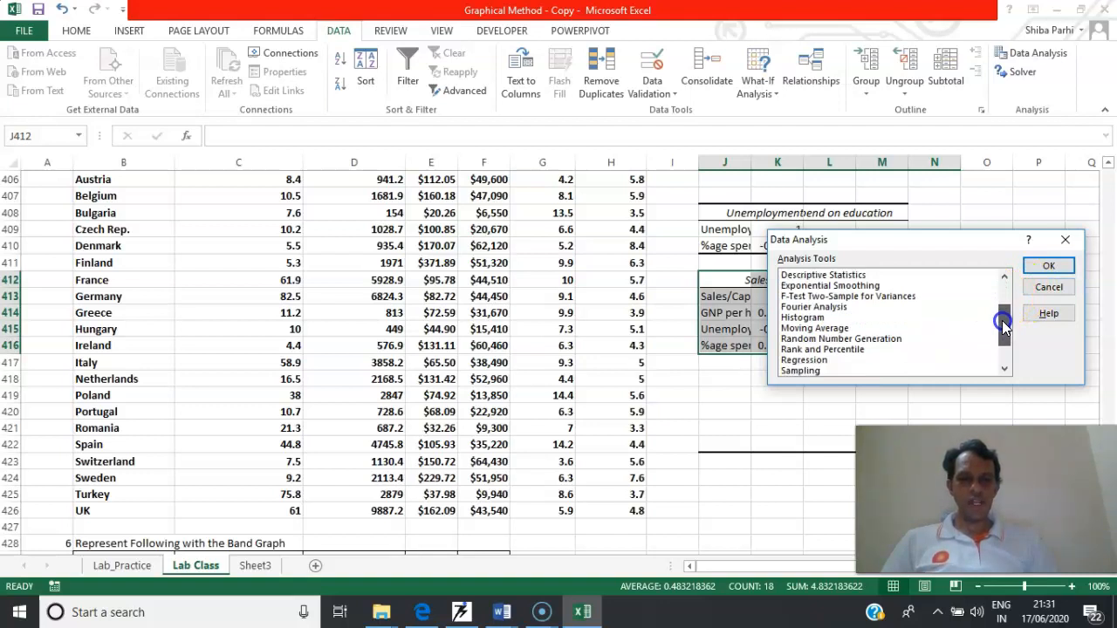
pyautogui.click(797, 360)
pyautogui.click(1047, 266)
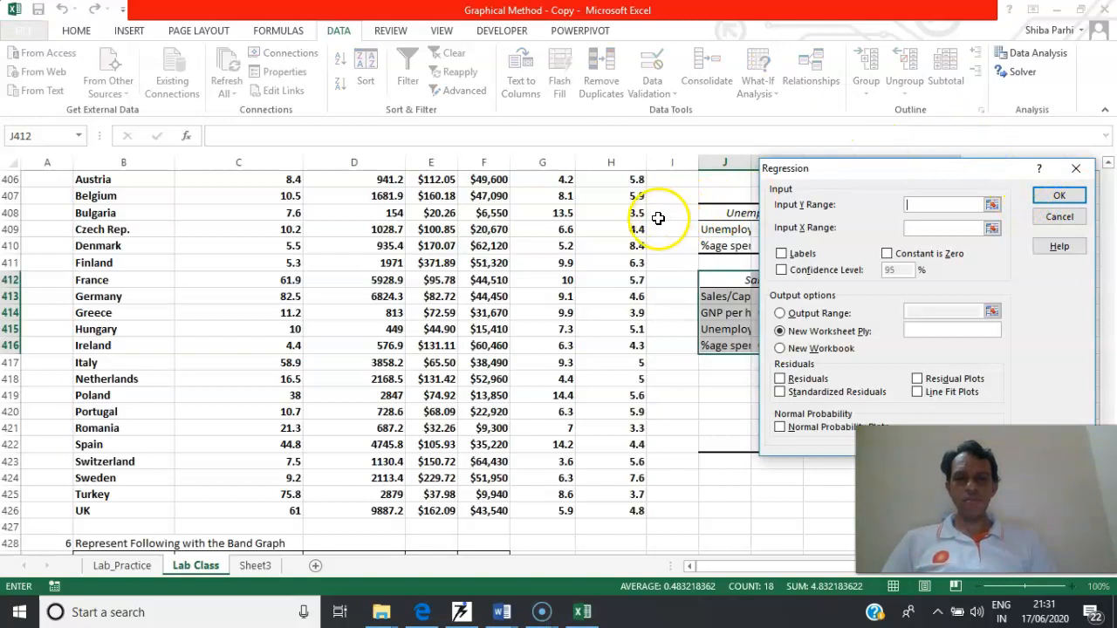
pyautogui.click(571, 212)
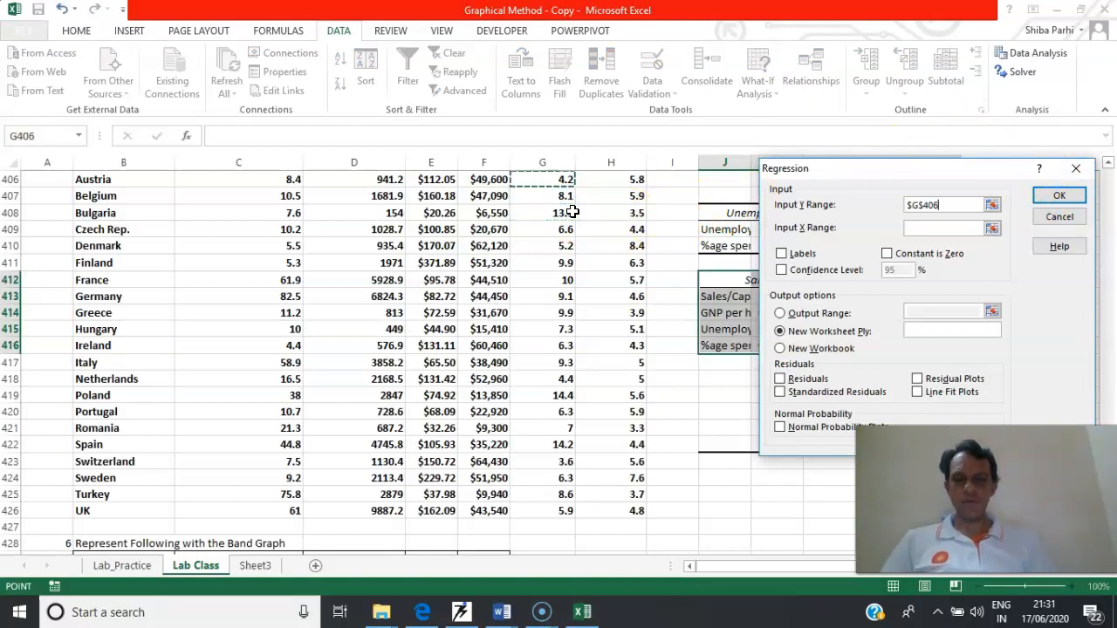
pyautogui.press('Up')
pyautogui.press('Up')
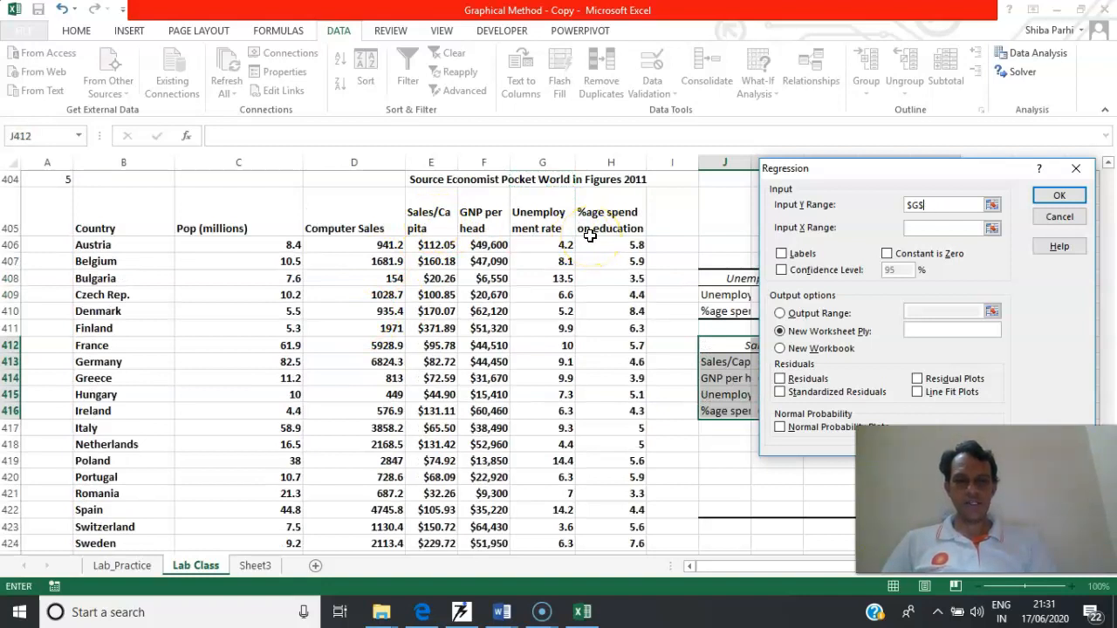
pyautogui.moveTo(418, 219); pyautogui.dragTo(438, 511)
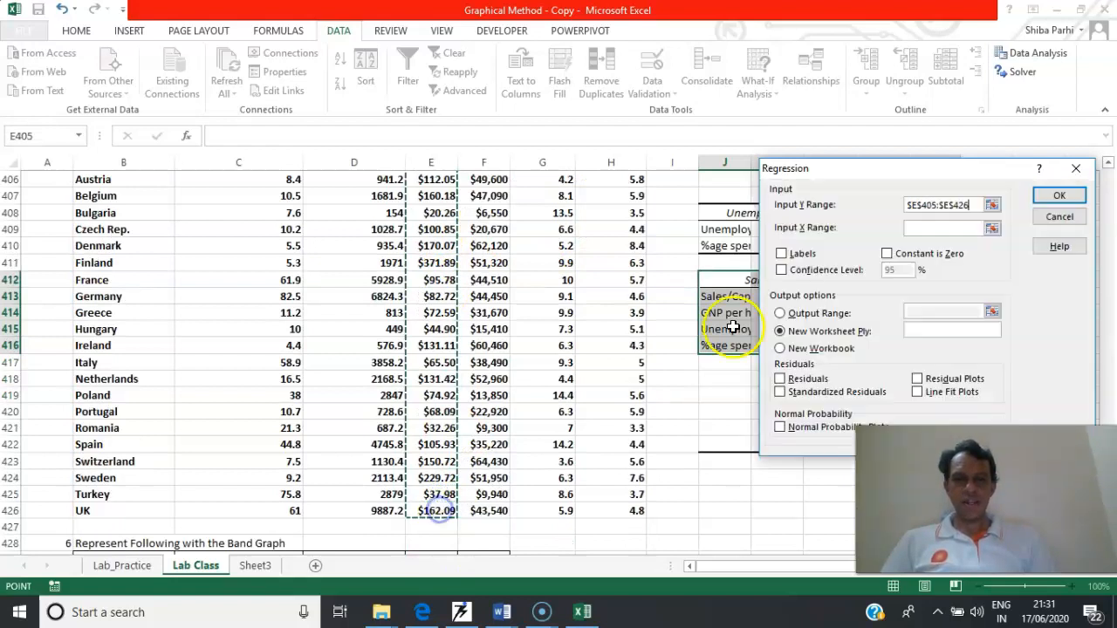
# Set the regression's input X range to the GNP per head column F405:F426 and enable labels.
pyautogui.click(935, 230)
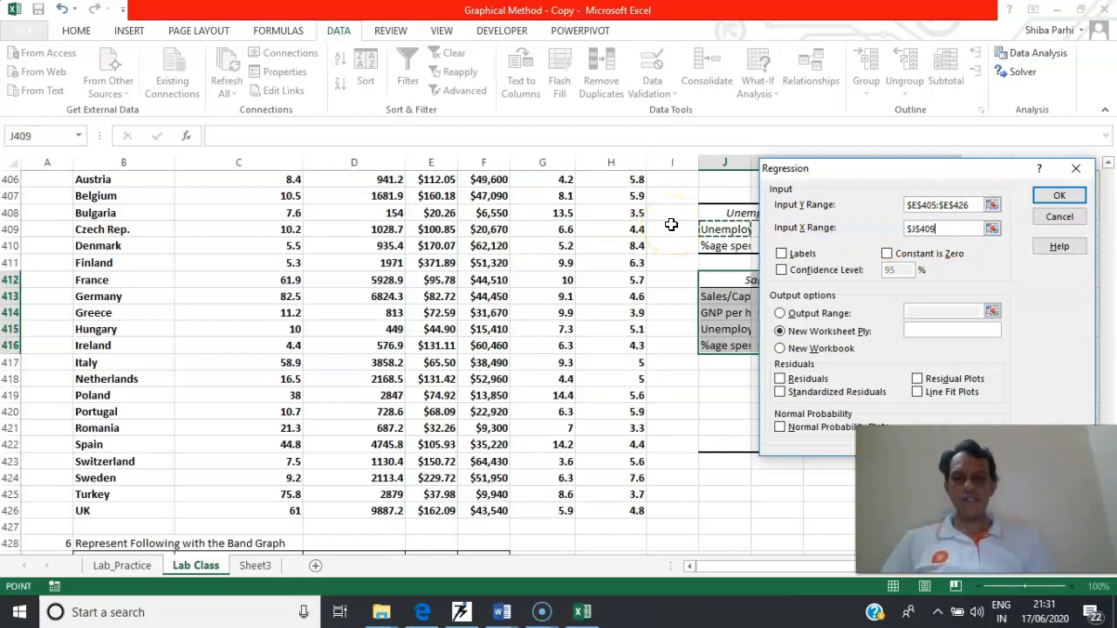
pyautogui.scroll(1, 670, 224)
pyautogui.moveTo(478, 218); pyautogui.dragTo(499, 512)
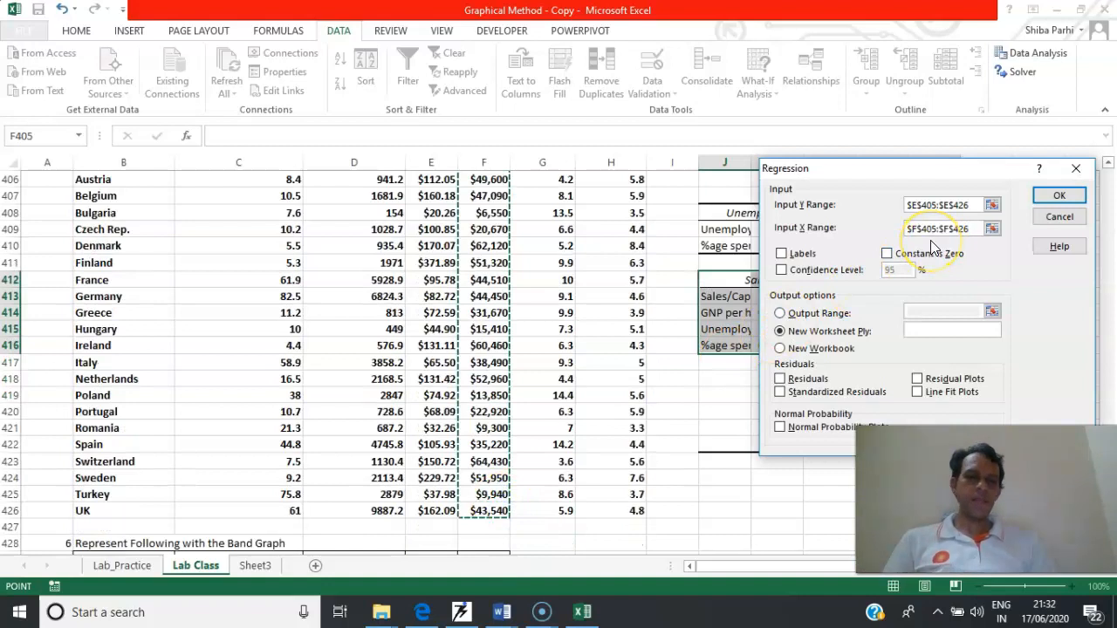
pyautogui.click(1108, 166)
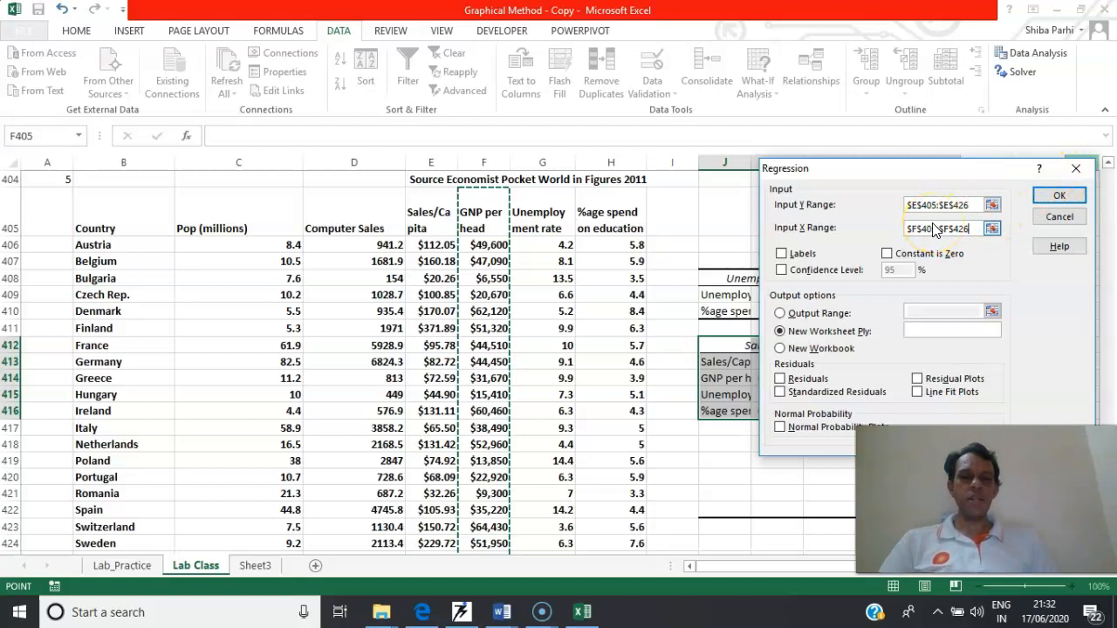
pyautogui.click(781, 254)
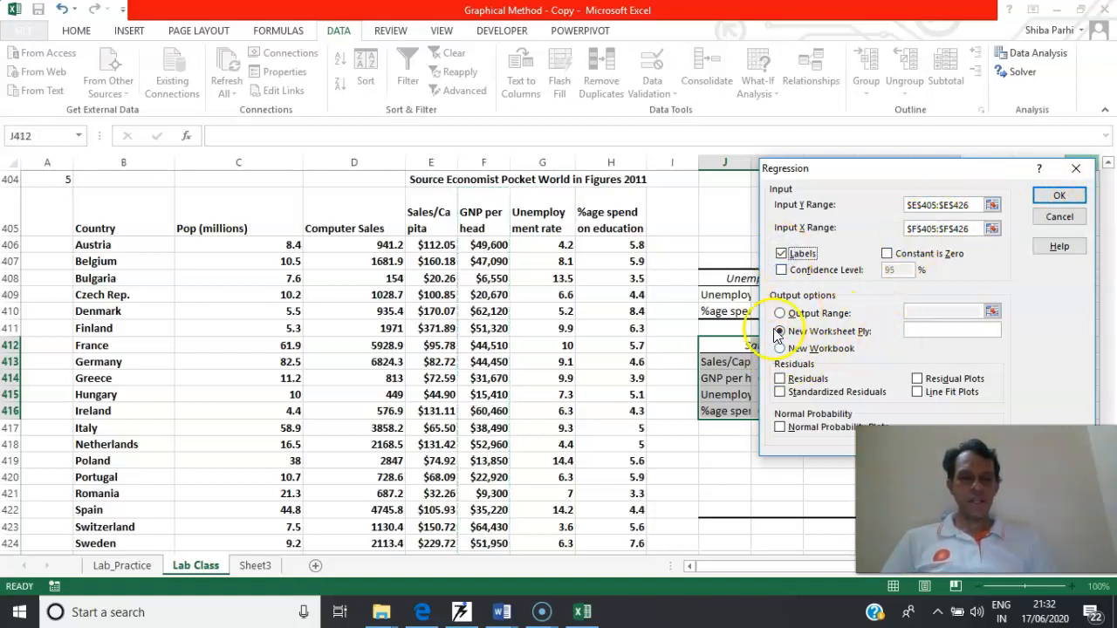
# Set the regression output range to J417, generate the summary output and inspect the GNP per head coefficient.
pyautogui.click(778, 314)
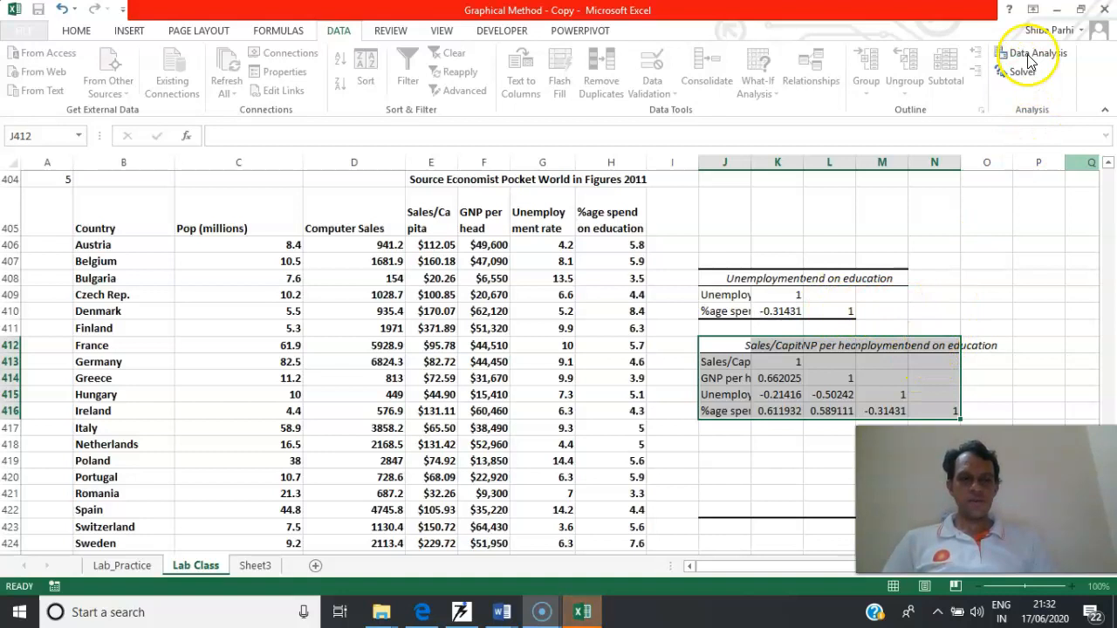
pyautogui.click(583, 612)
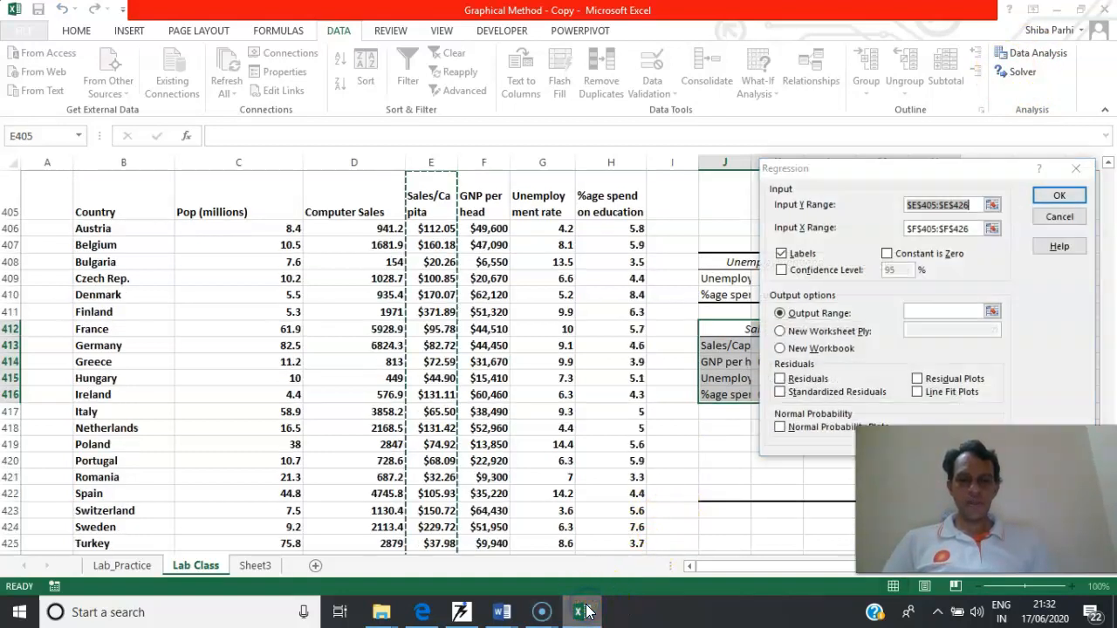
pyautogui.click(925, 311)
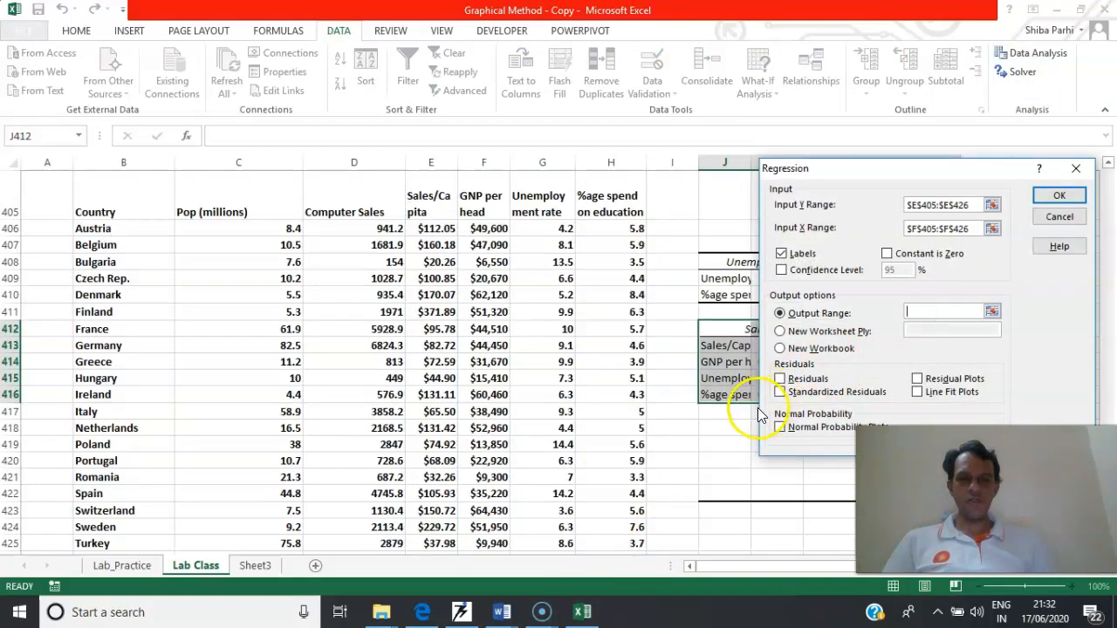
pyautogui.click(1049, 198)
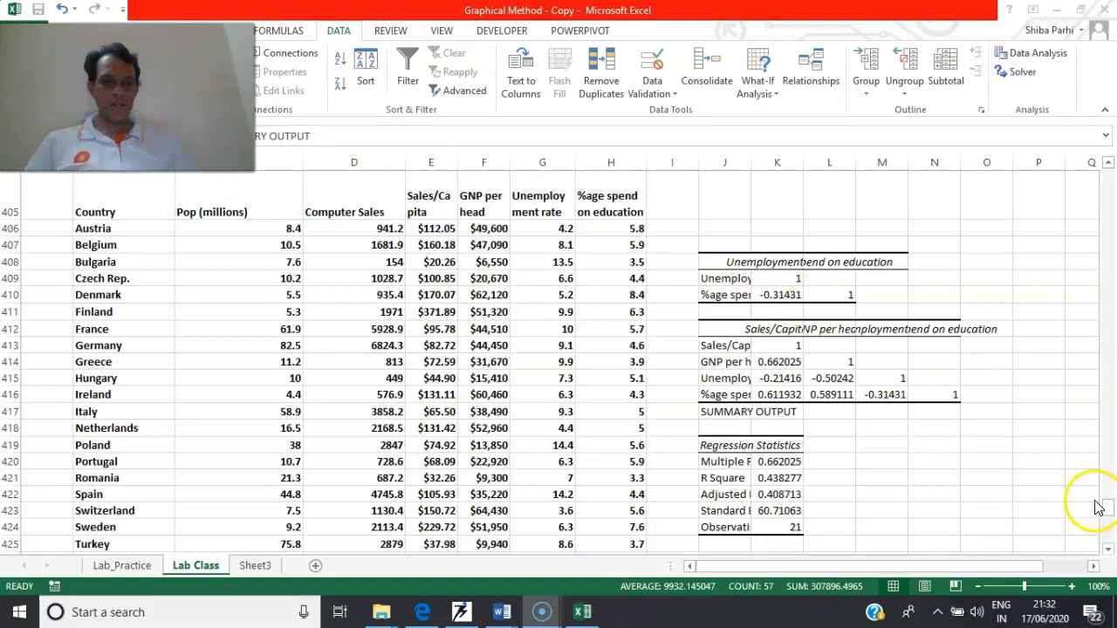
pyautogui.moveTo(1111, 505); pyautogui.dragTo(1111, 549)
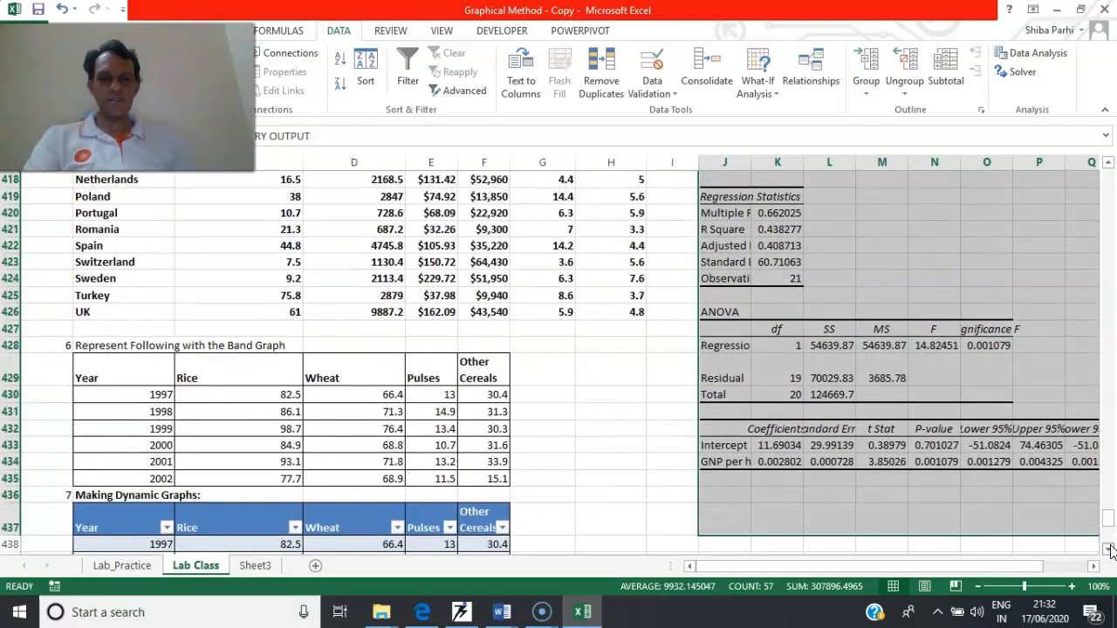
pyautogui.click(785, 469)
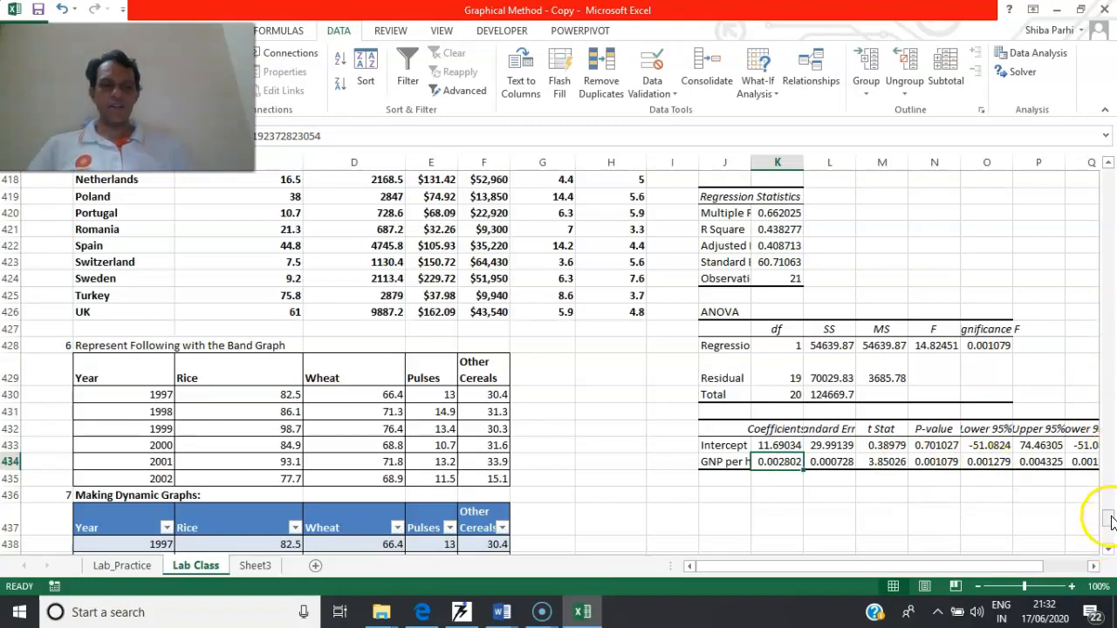
# Clear all correlation and regression results in columns J to S from row 406 downward.
pyautogui.moveTo(1109, 507); pyautogui.dragTo(1110, 506)
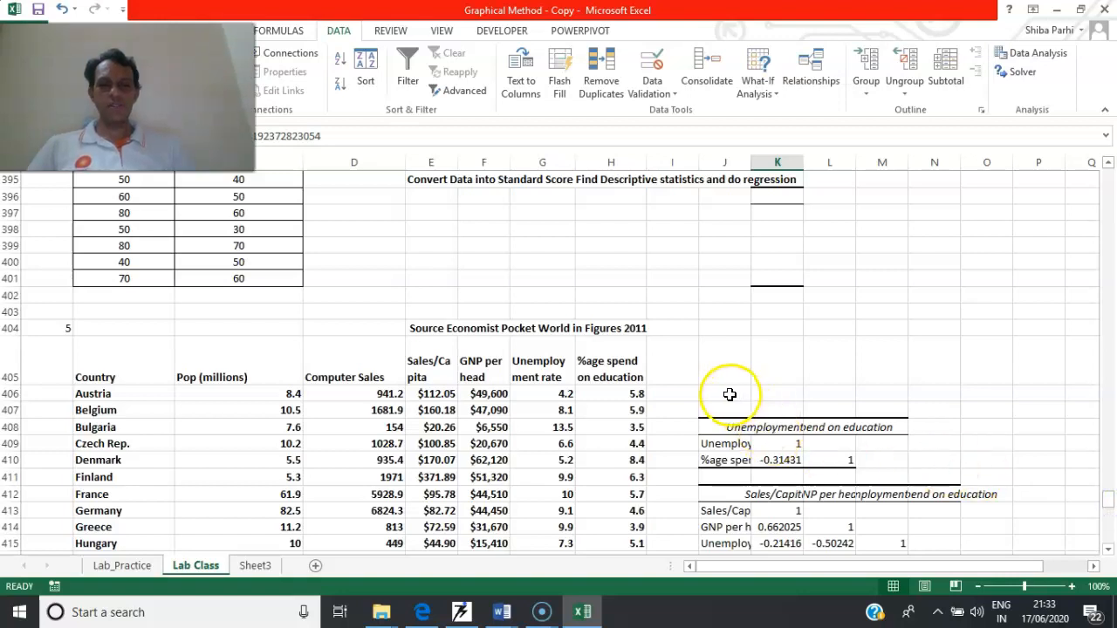
pyautogui.moveTo(730, 392); pyautogui.dragTo(894, 461)
pyautogui.moveTo(933, 507); pyautogui.dragTo(1068, 333)
pyautogui.scroll(6, 1067, 333)
pyautogui.scroll(5, 1068, 333)
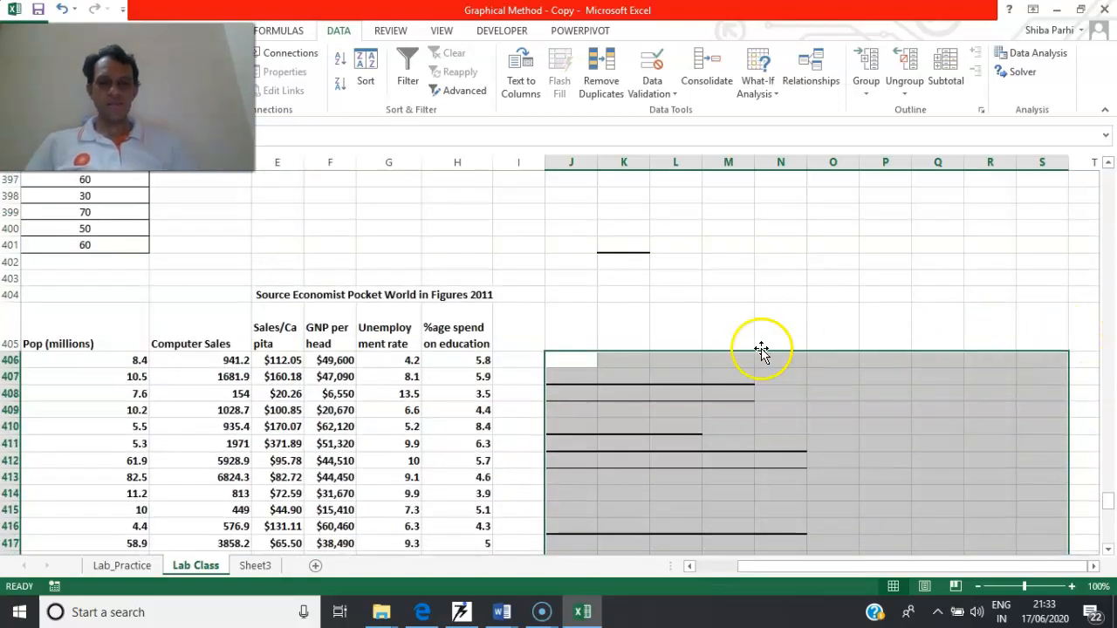
# Start a new Regression on Sales/Capita with F405:H426 (GNP per head, unemployment rate, education spend) as the input X range.
pyautogui.click(1022, 60)
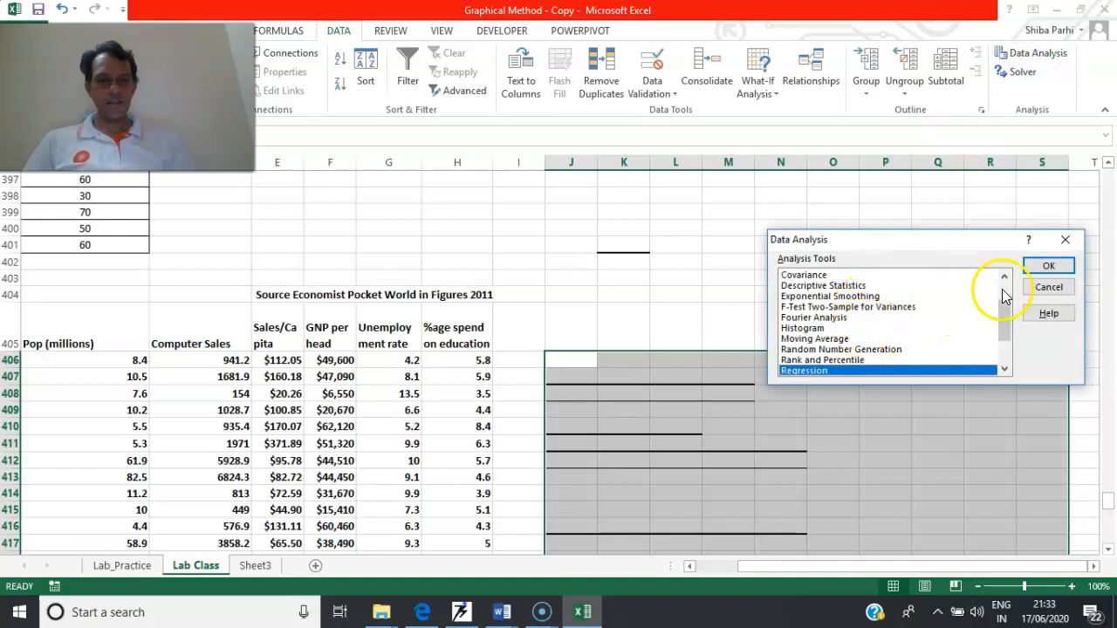
pyautogui.click(1046, 266)
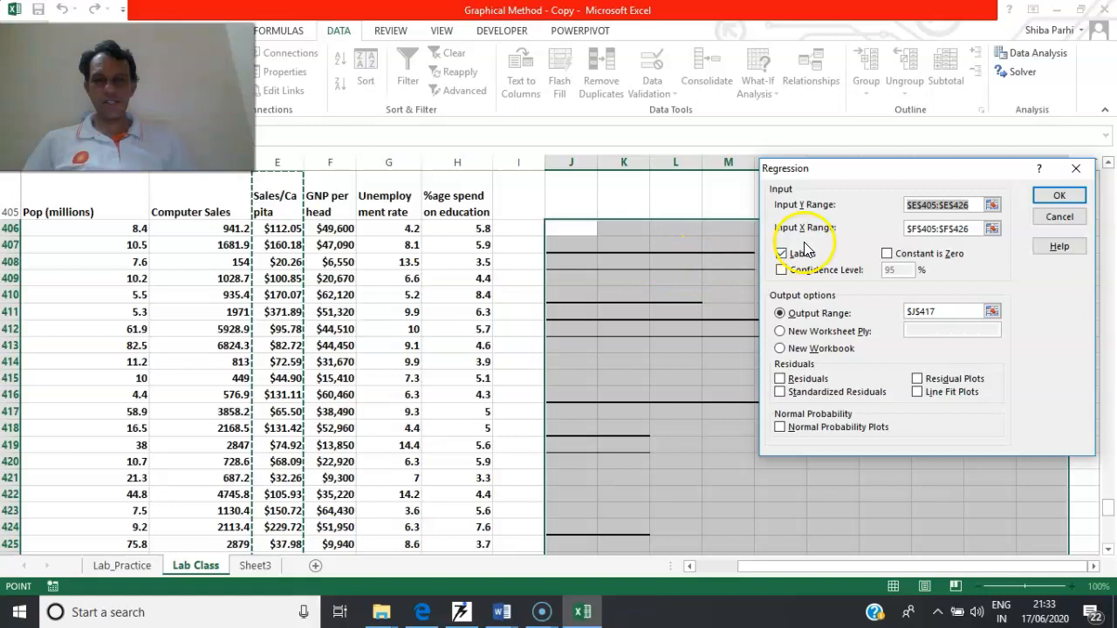
pyautogui.click(975, 229)
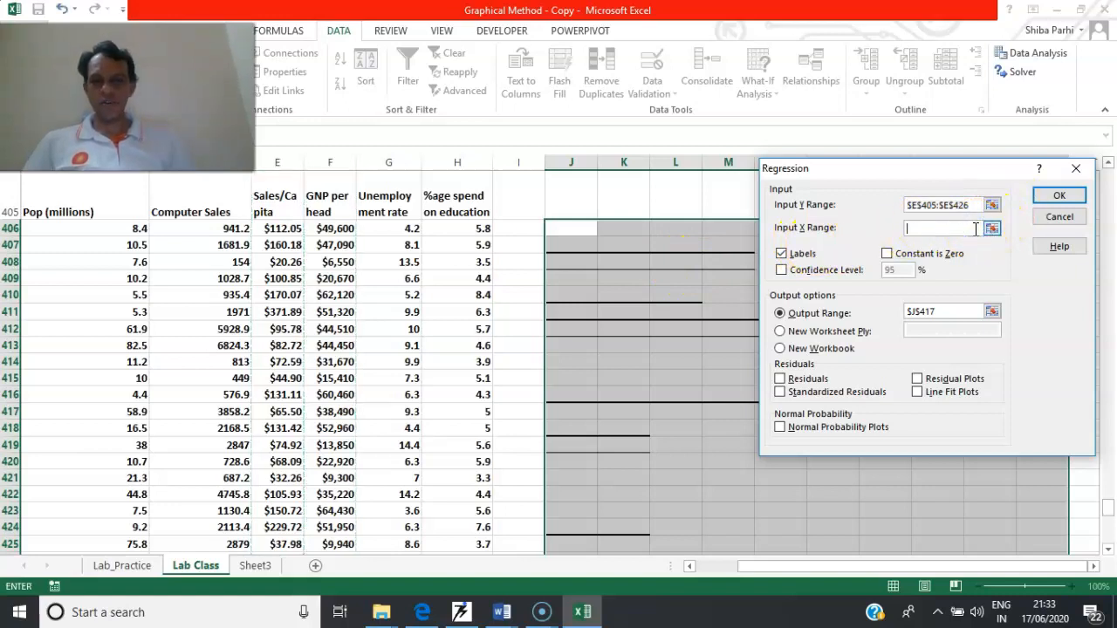
pyautogui.moveTo(324, 200); pyautogui.dragTo(475, 513)
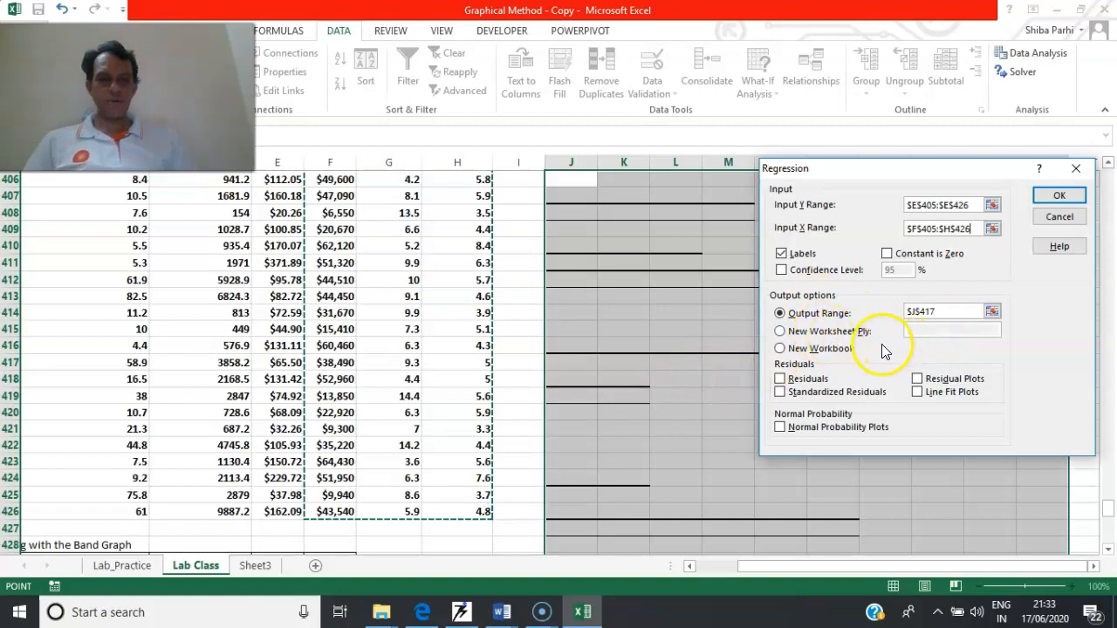
# Set the regression output range to J407, generate the summary output and inspect its R Square value.
pyautogui.click(945, 316)
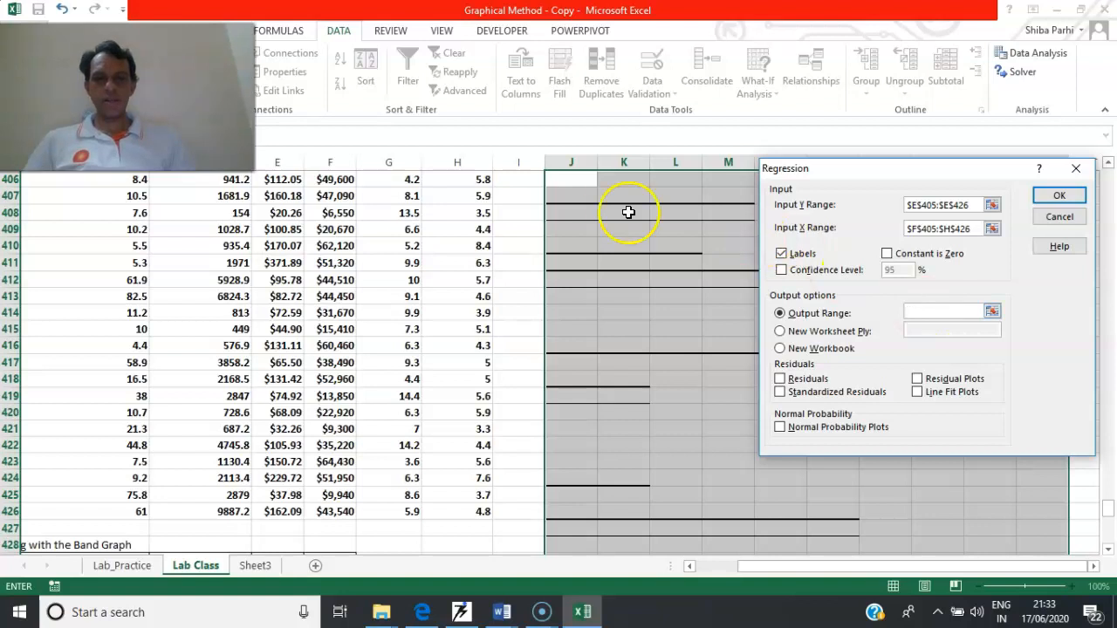
pyautogui.click(575, 195)
pyautogui.click(1059, 196)
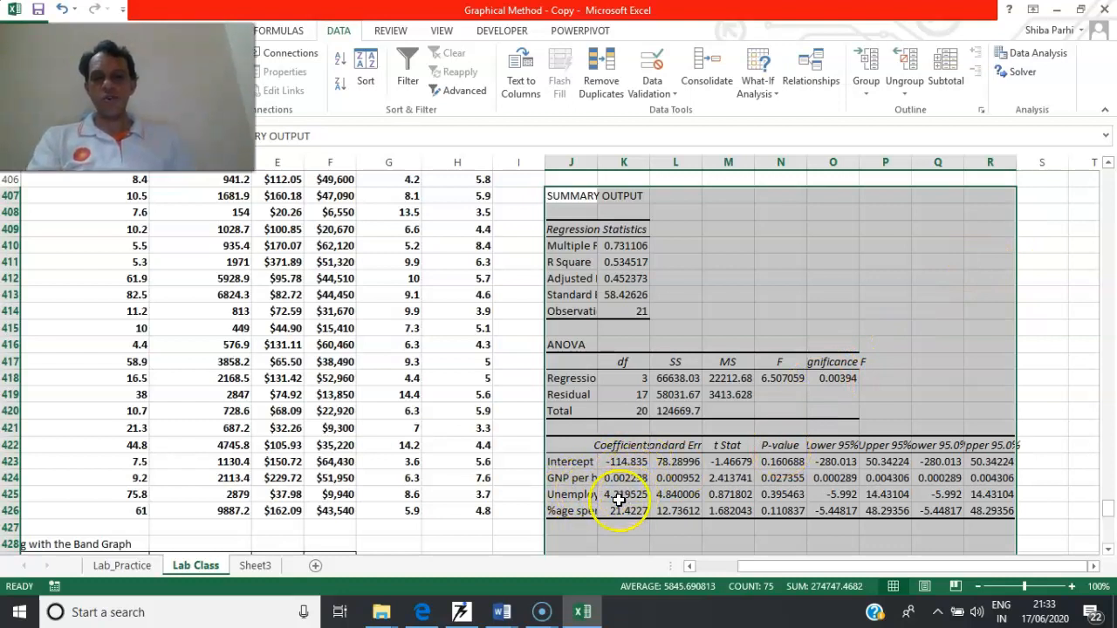
pyautogui.click(628, 266)
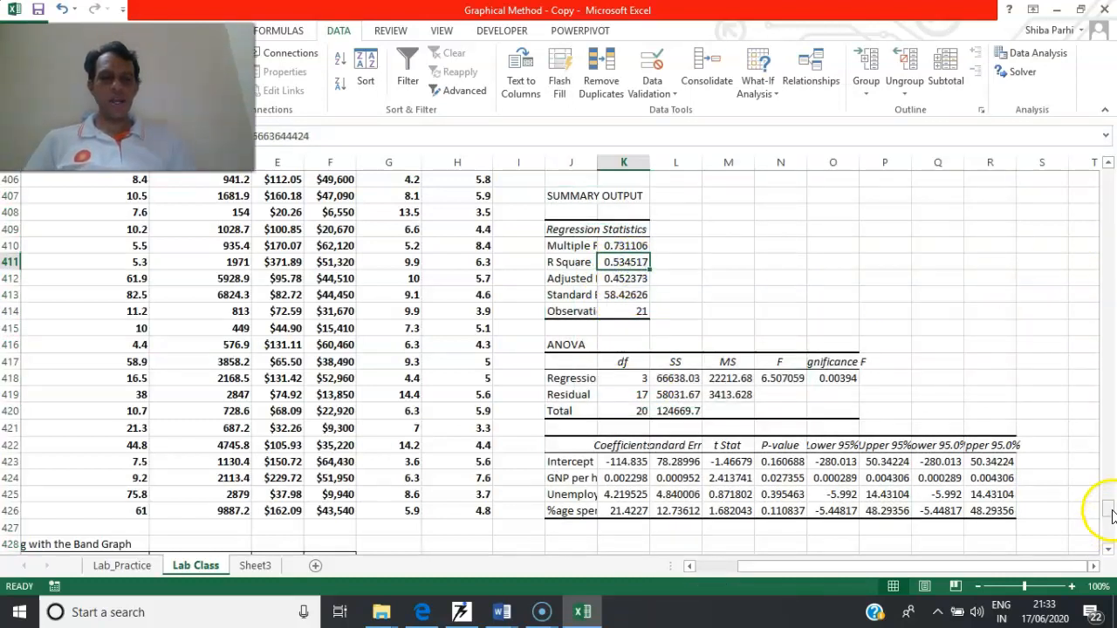
pyautogui.moveTo(1111, 510); pyautogui.dragTo(1110, 506)
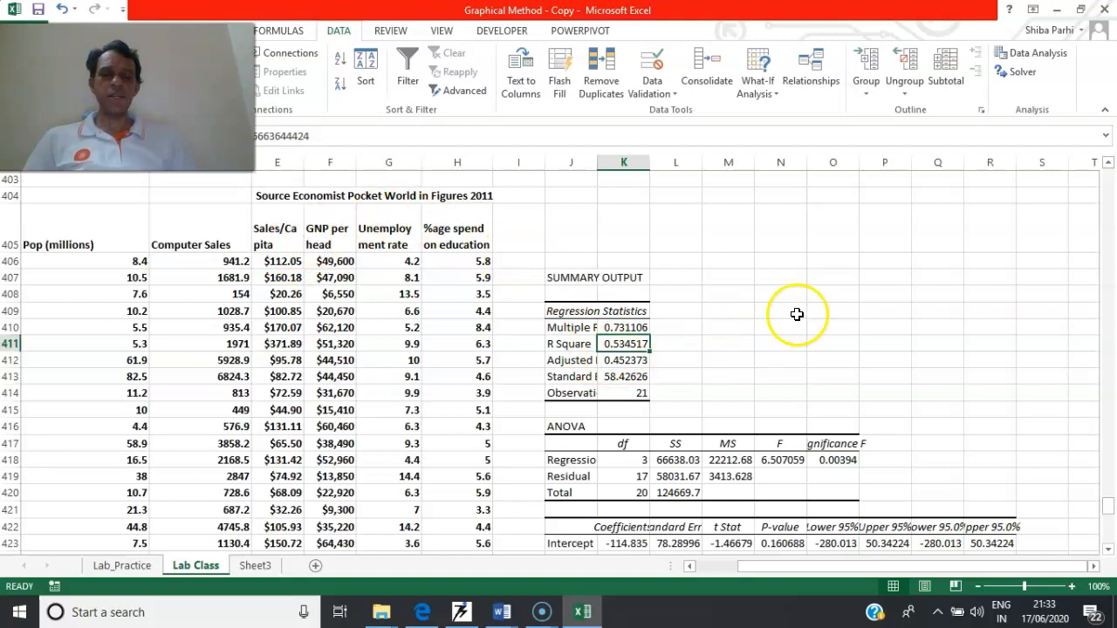
# Start a Sampling analysis of the Audit Time column B3:B23 with labels enabled and 5 random samples.
pyautogui.moveTo(1113, 510); pyautogui.dragTo(1090, 164)
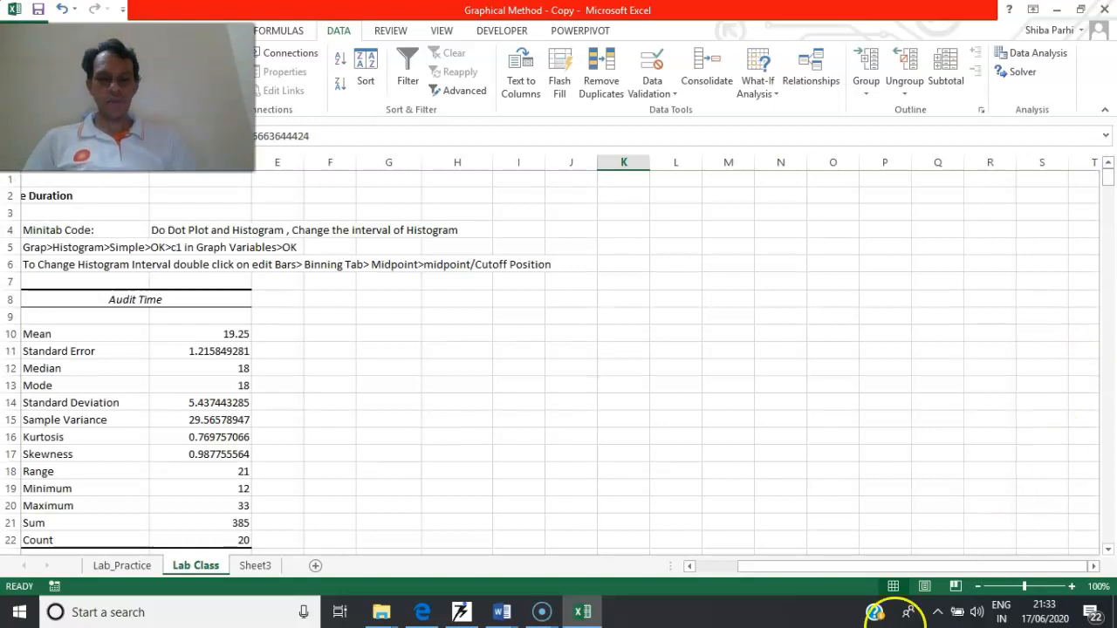
pyautogui.moveTo(859, 567); pyautogui.dragTo(663, 565)
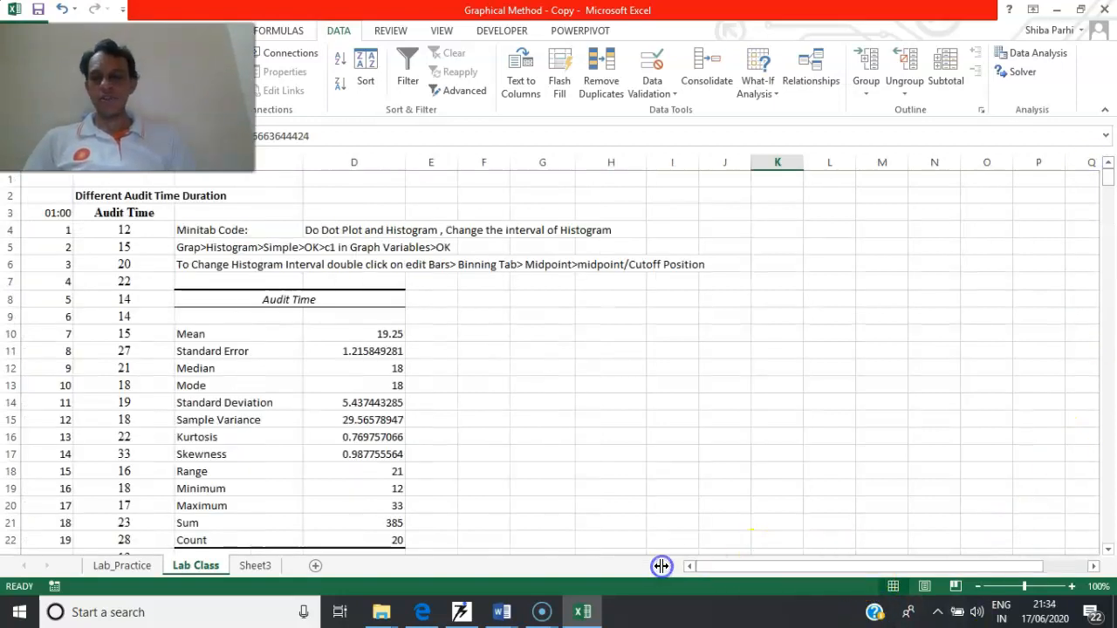
pyautogui.moveTo(113, 213); pyautogui.dragTo(126, 409)
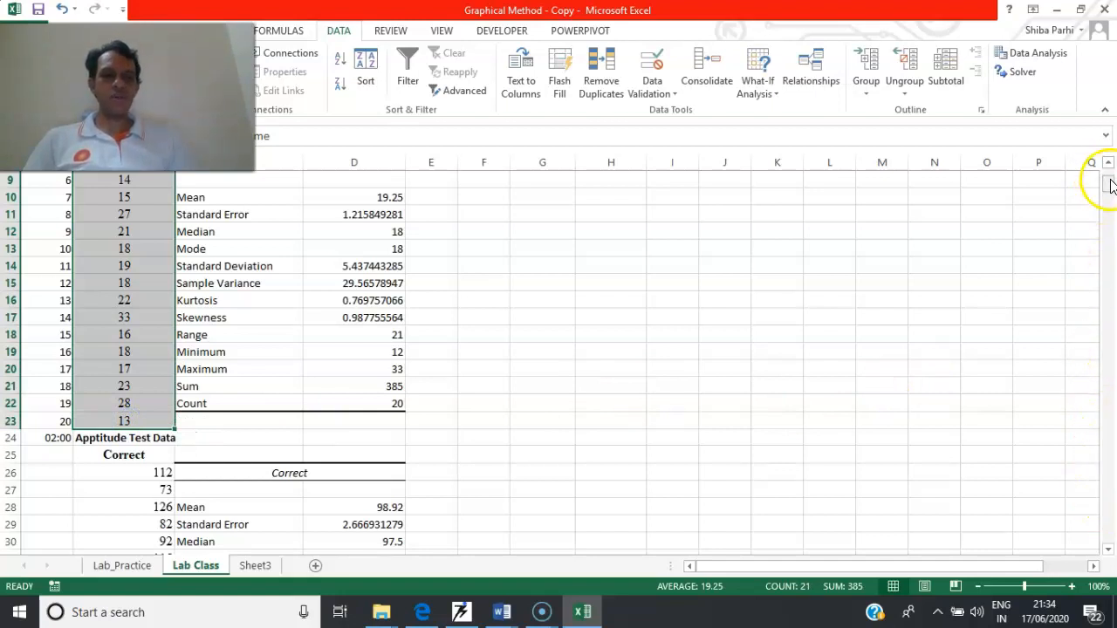
pyautogui.moveTo(1110, 186); pyautogui.dragTo(1110, 171)
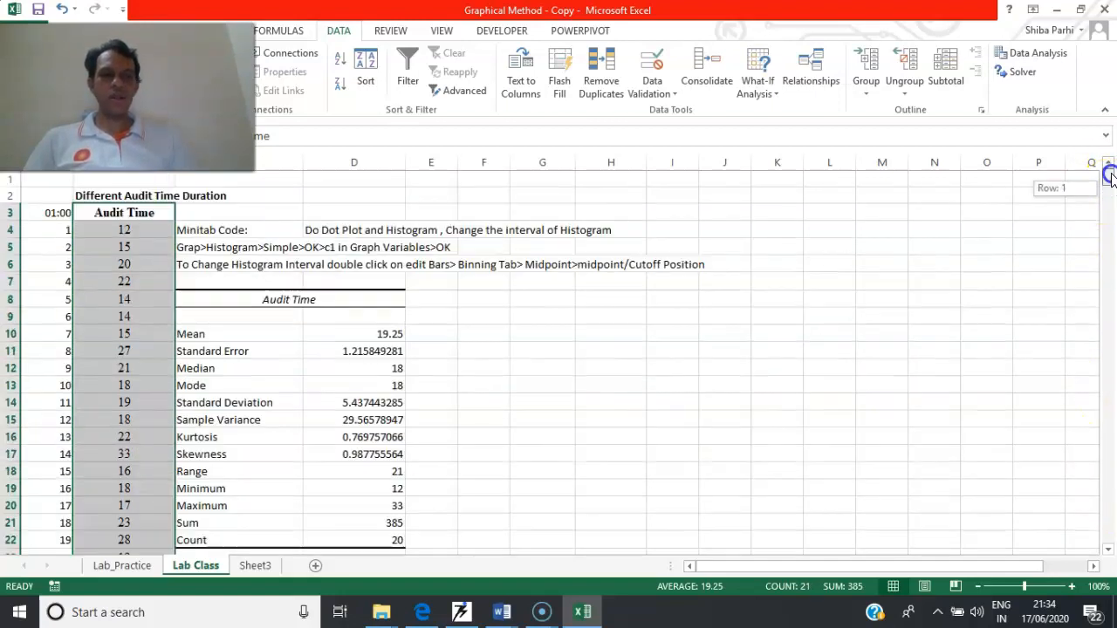
pyautogui.click(1038, 55)
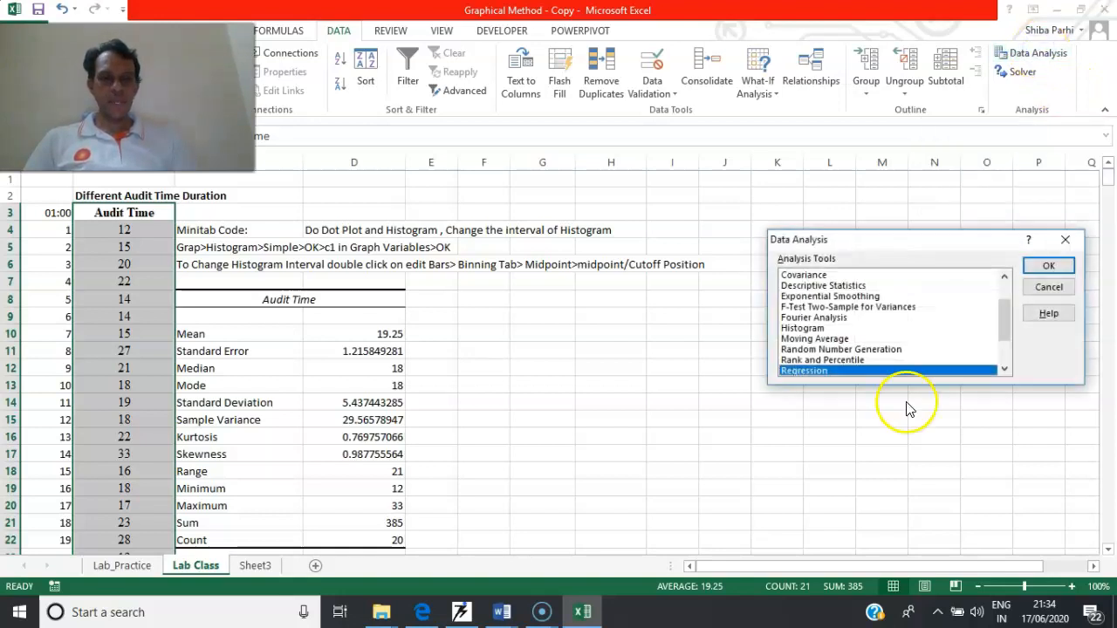
pyautogui.moveTo(1004, 306); pyautogui.dragTo(1007, 319)
pyautogui.click(801, 349)
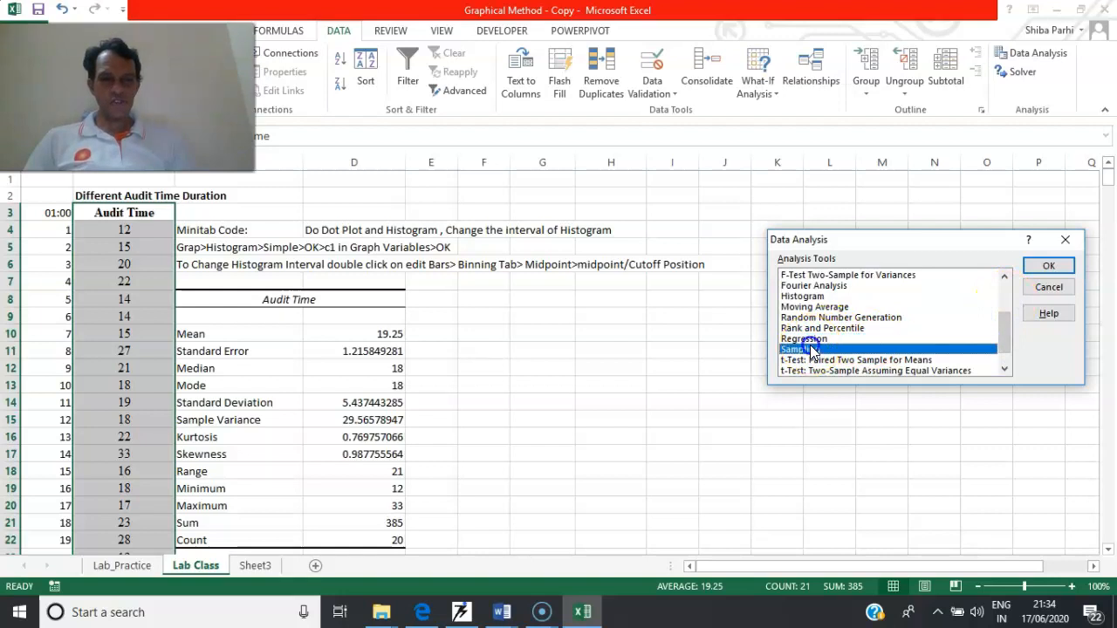
pyautogui.click(1051, 266)
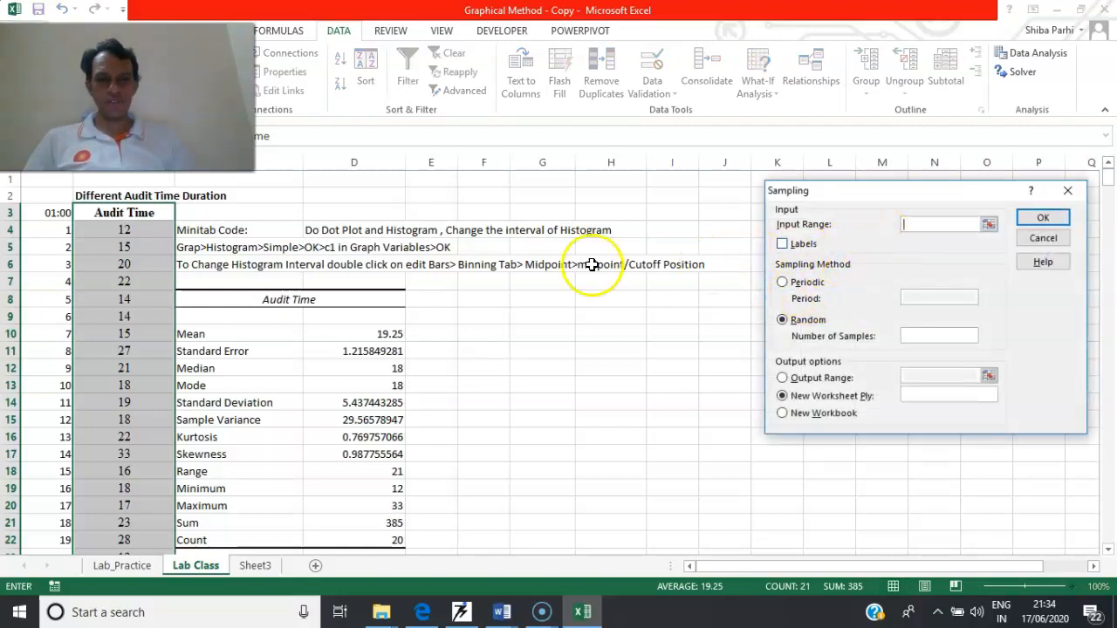
pyautogui.moveTo(141, 209); pyautogui.dragTo(153, 472)
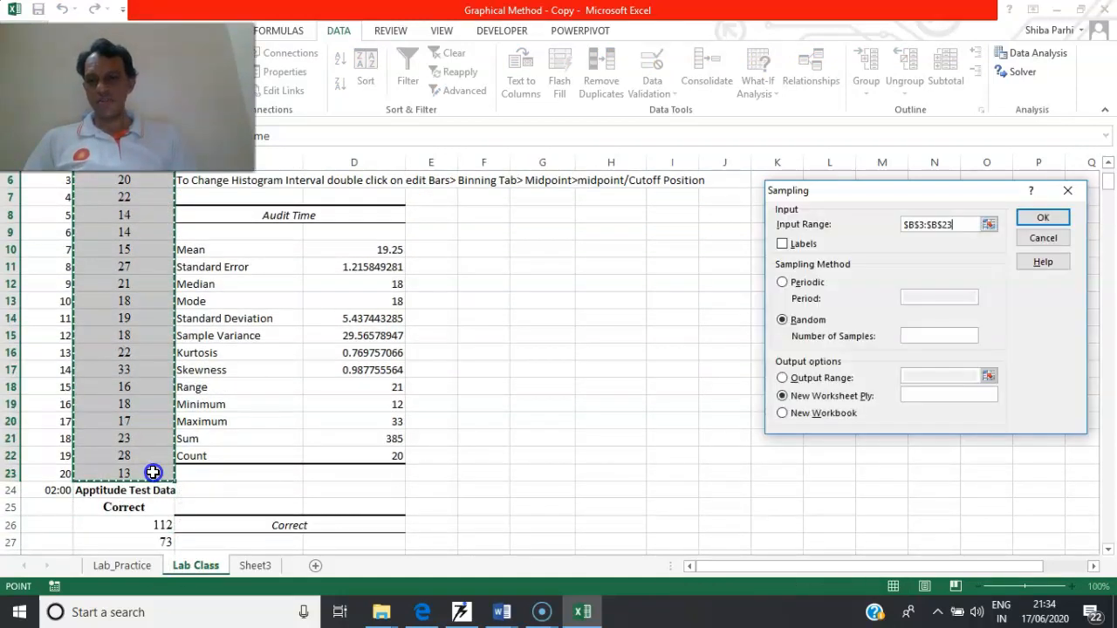
pyautogui.click(782, 245)
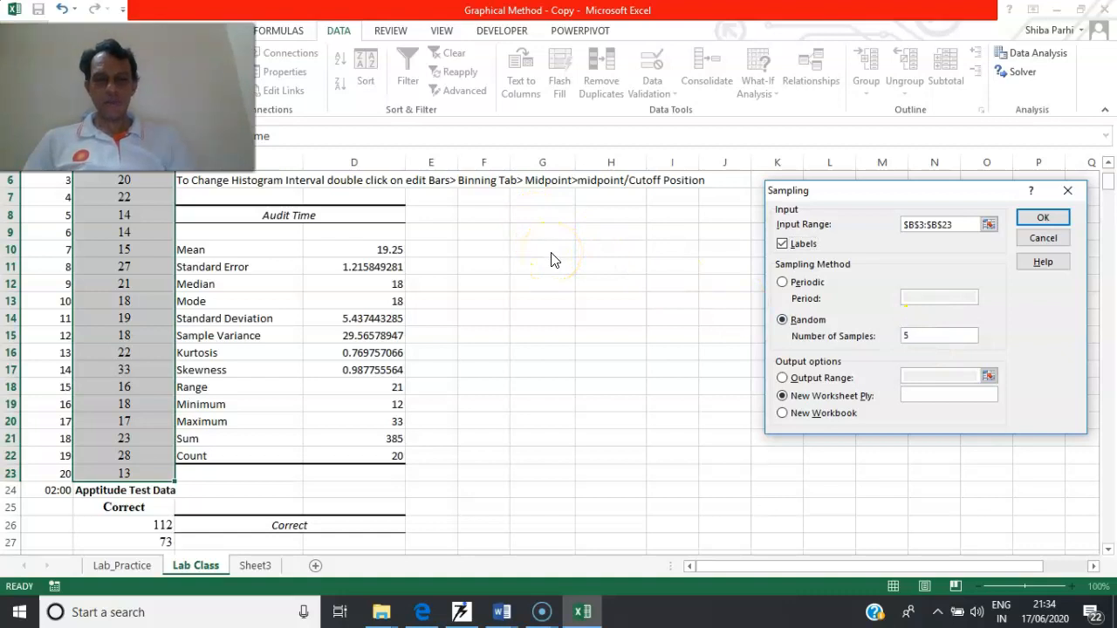
# Set the sampling output range to G8 and generate the random Audit Time sample.
pyautogui.click(782, 377)
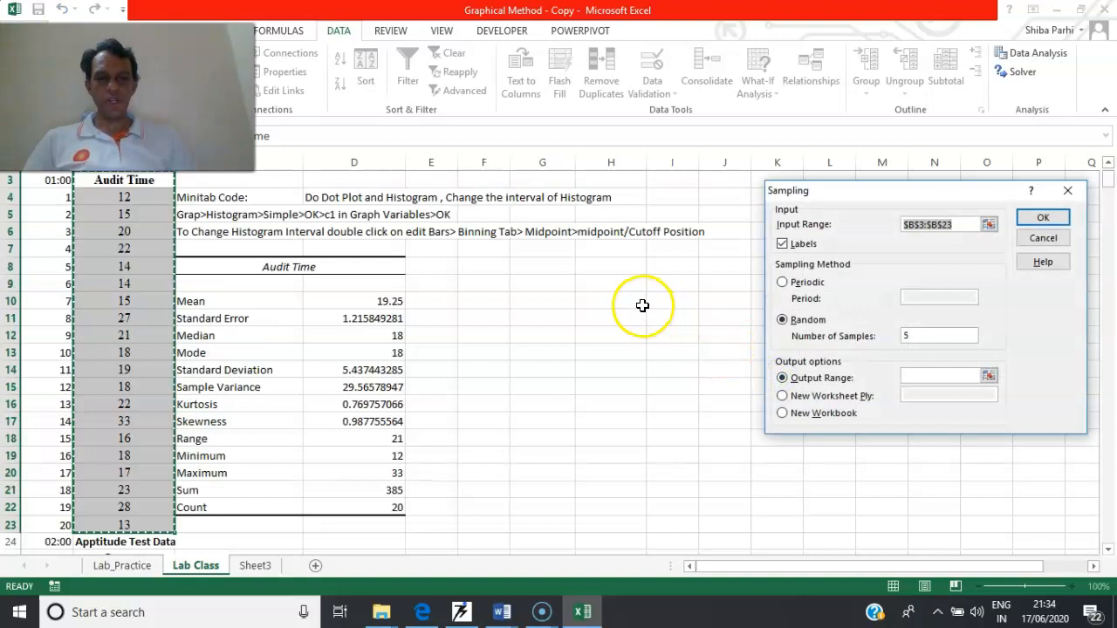
pyautogui.click(918, 376)
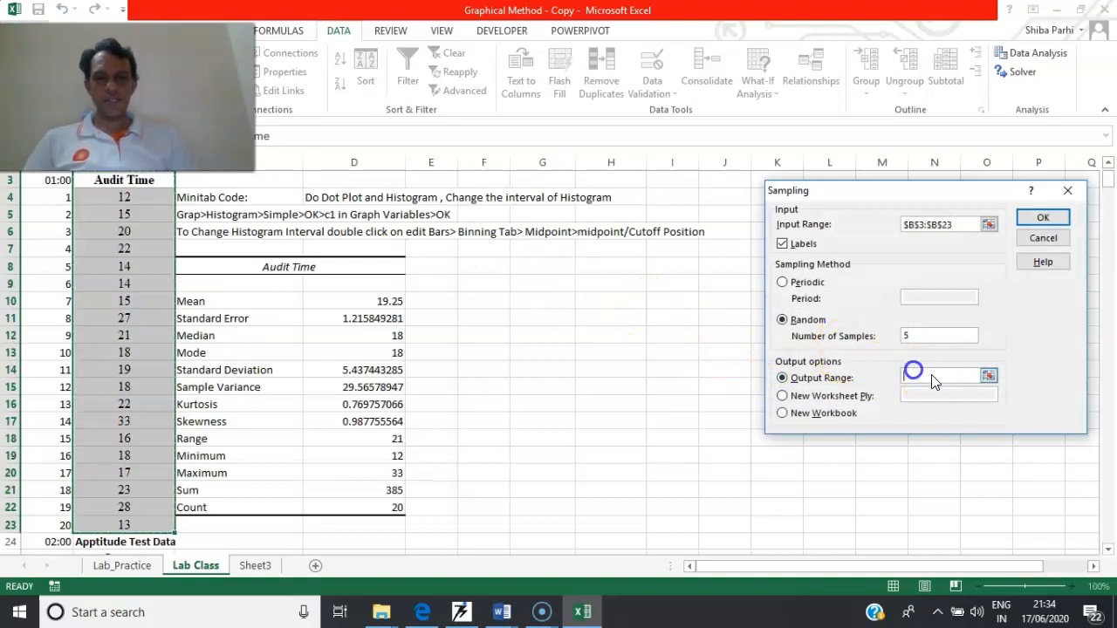
pyautogui.click(532, 268)
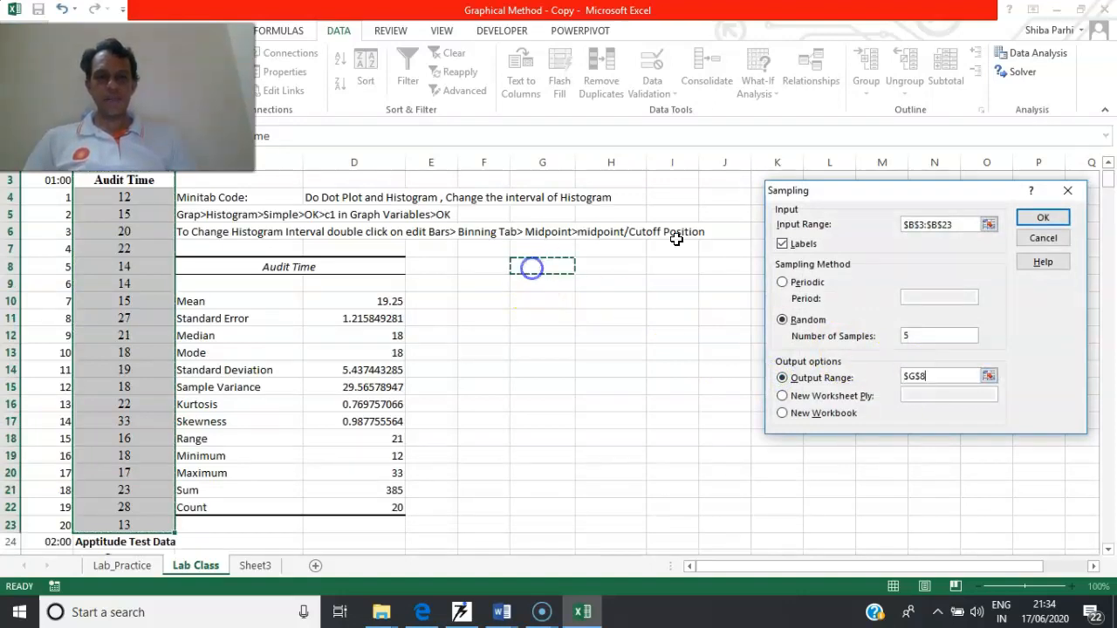
pyautogui.click(1040, 218)
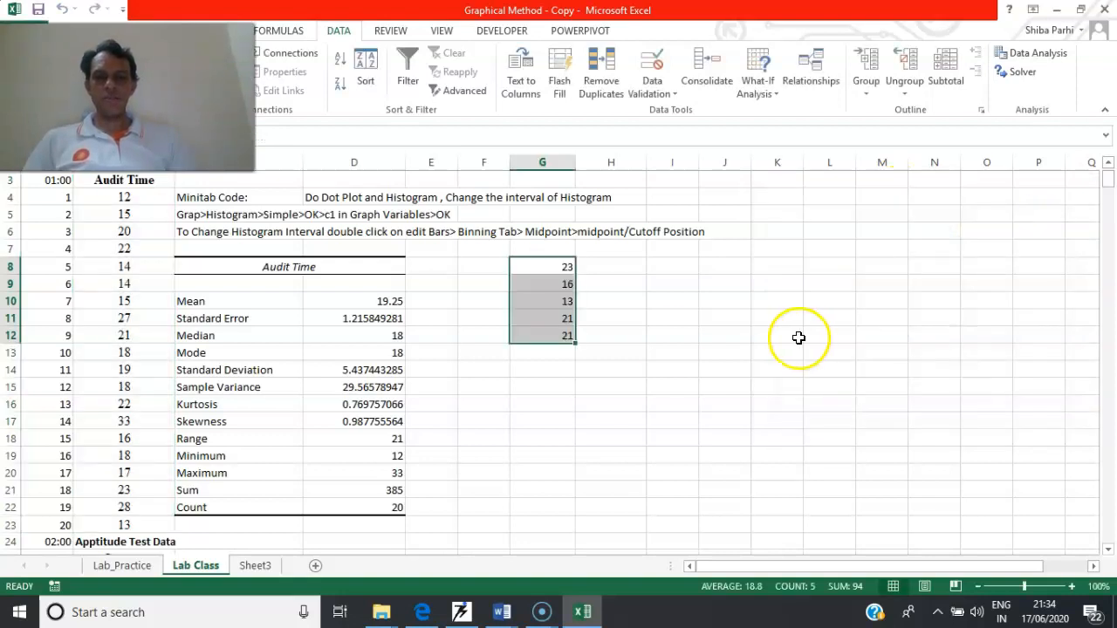
# Enter the heading "Sample audit" in cell G7 above the sampled audit times.
pyautogui.click(551, 250)
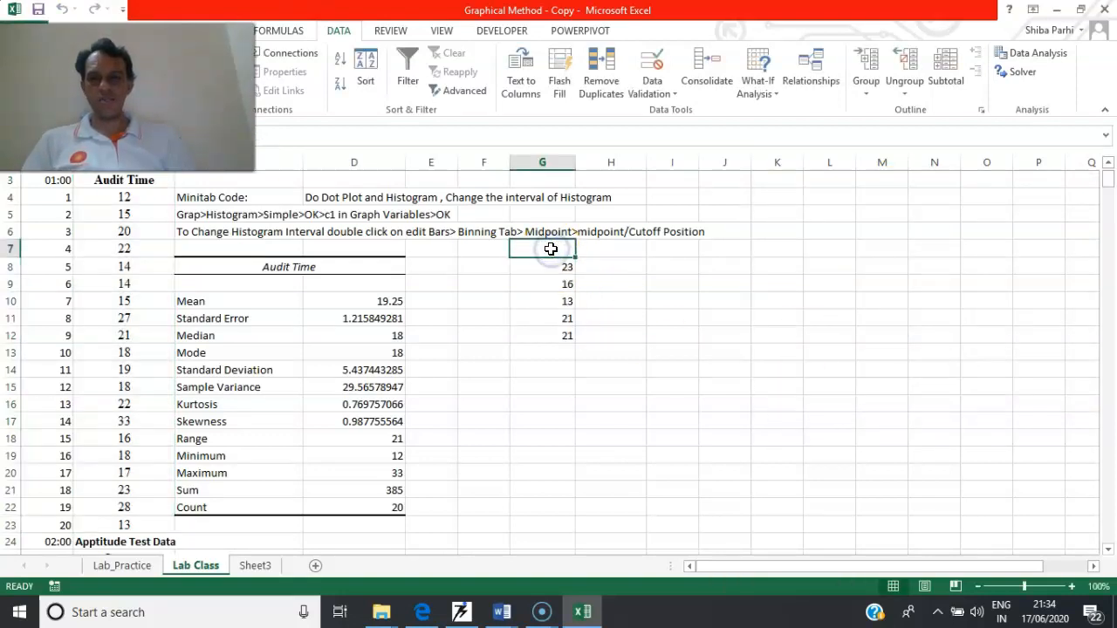
pyautogui.write('Sample audit')
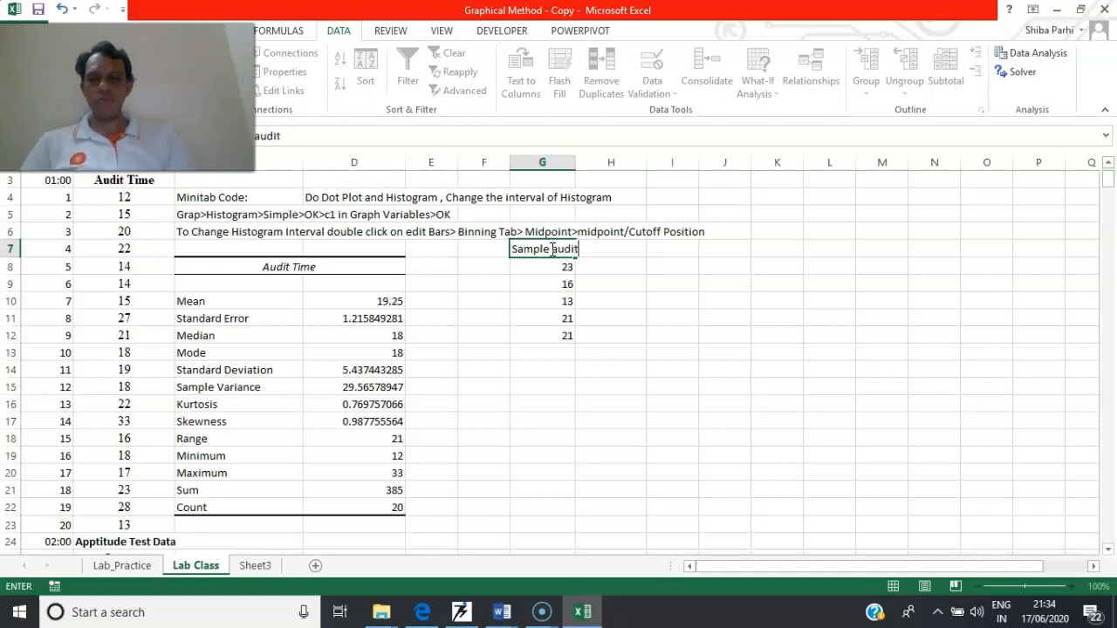
pyautogui.click(524, 384)
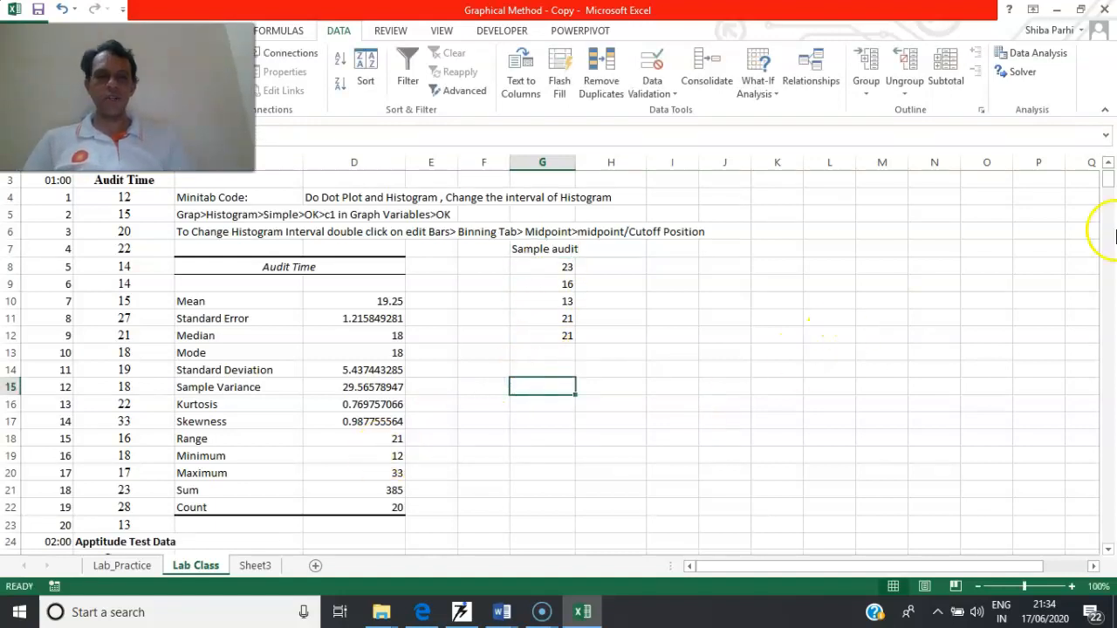
# Start another Sampling analysis with the aptitude test's Correct column B25:B75 as the input range.
pyautogui.moveTo(1112, 182)
pyautogui.mouseDown()
pyautogui.moveTo(1110, 210)
pyautogui.moveTo(1107, 194)
pyautogui.mouseUp()
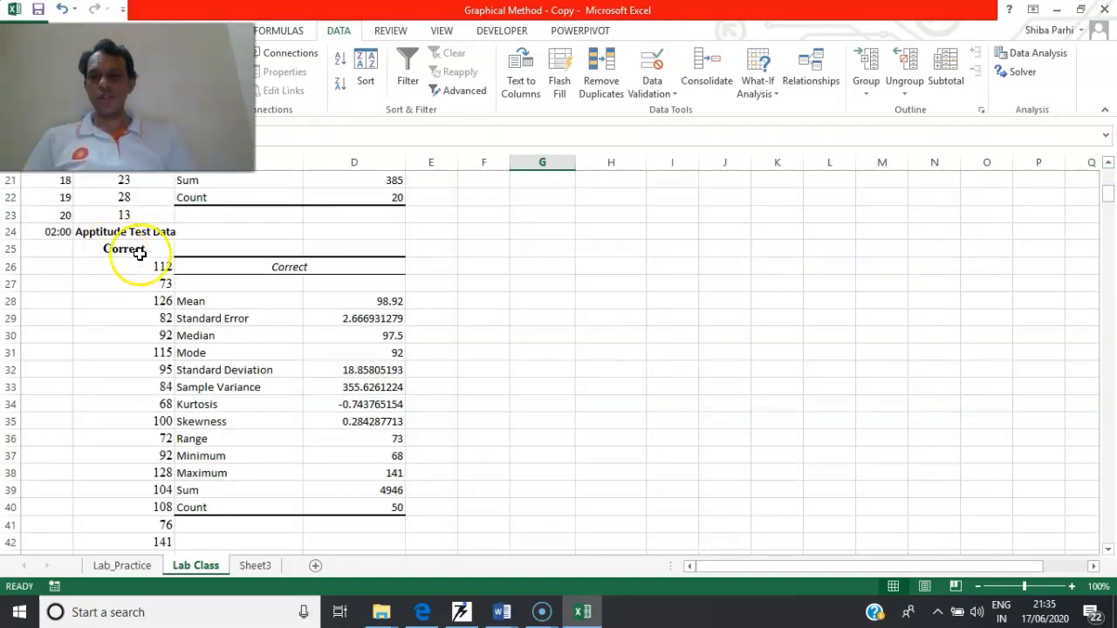
pyautogui.click(1046, 54)
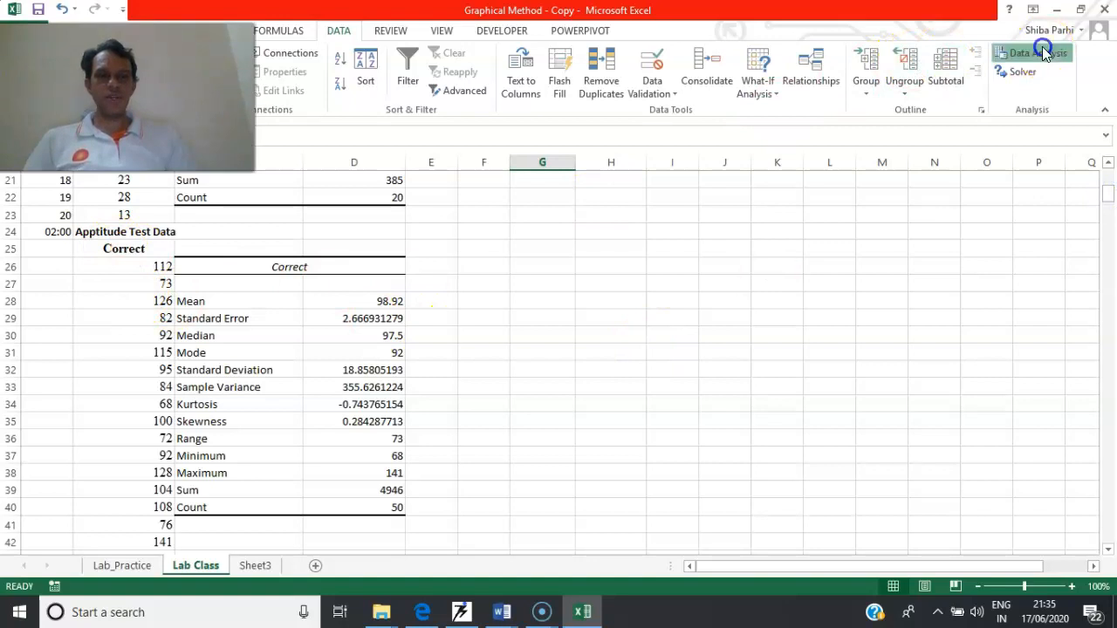
pyautogui.click(1051, 274)
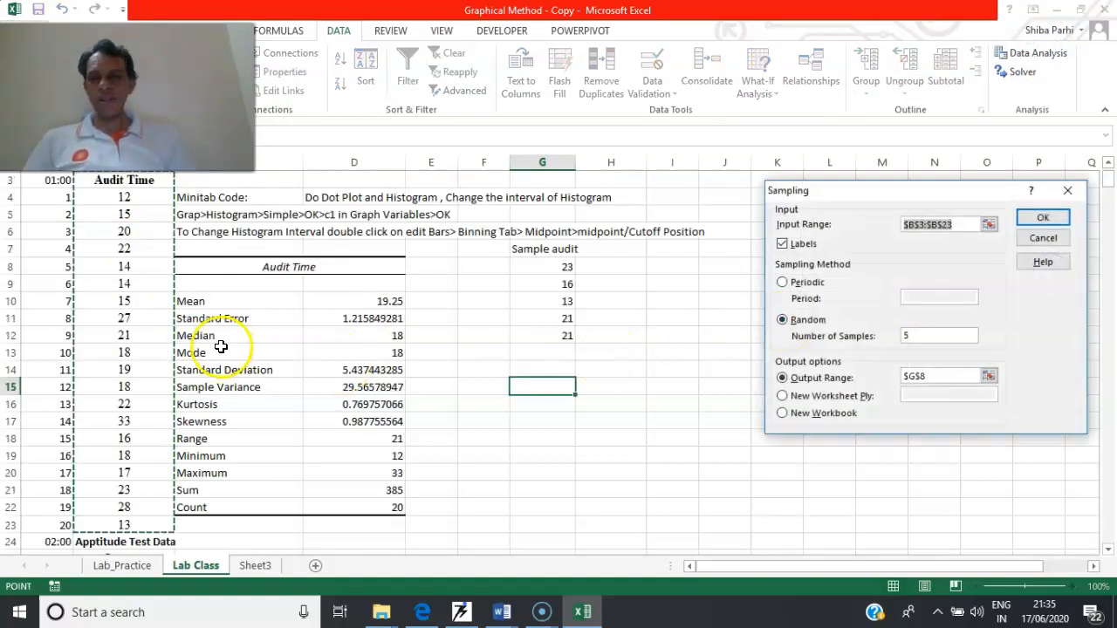
pyautogui.press('BackSpace')
pyautogui.scroll(-8, 1110, 185)
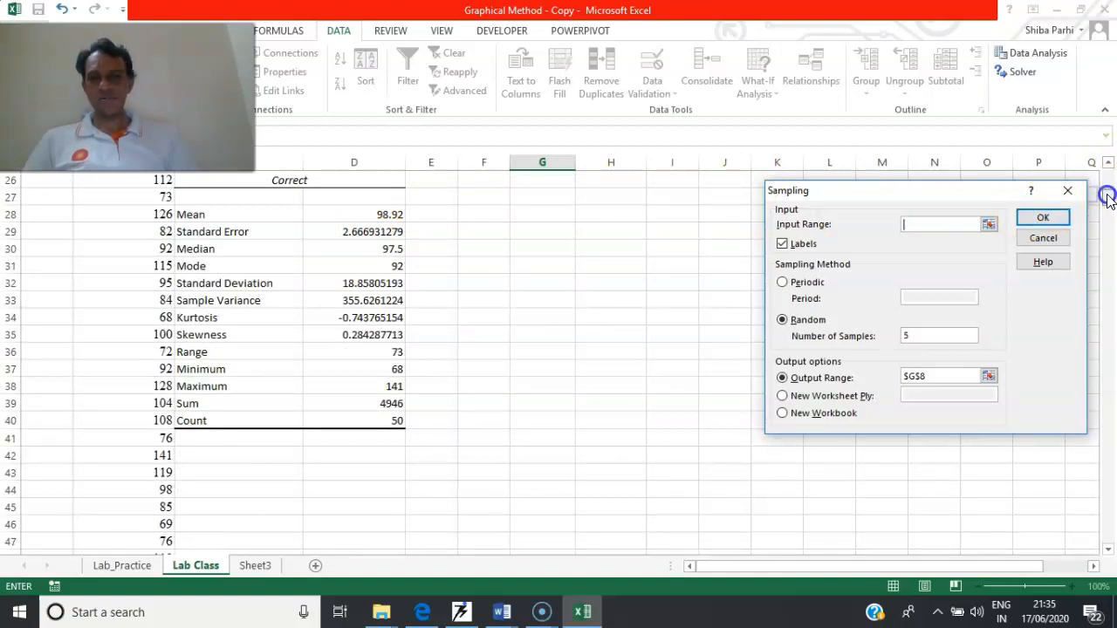
pyautogui.scroll(1, 1105, 192)
pyautogui.moveTo(123, 219); pyautogui.dragTo(162, 423)
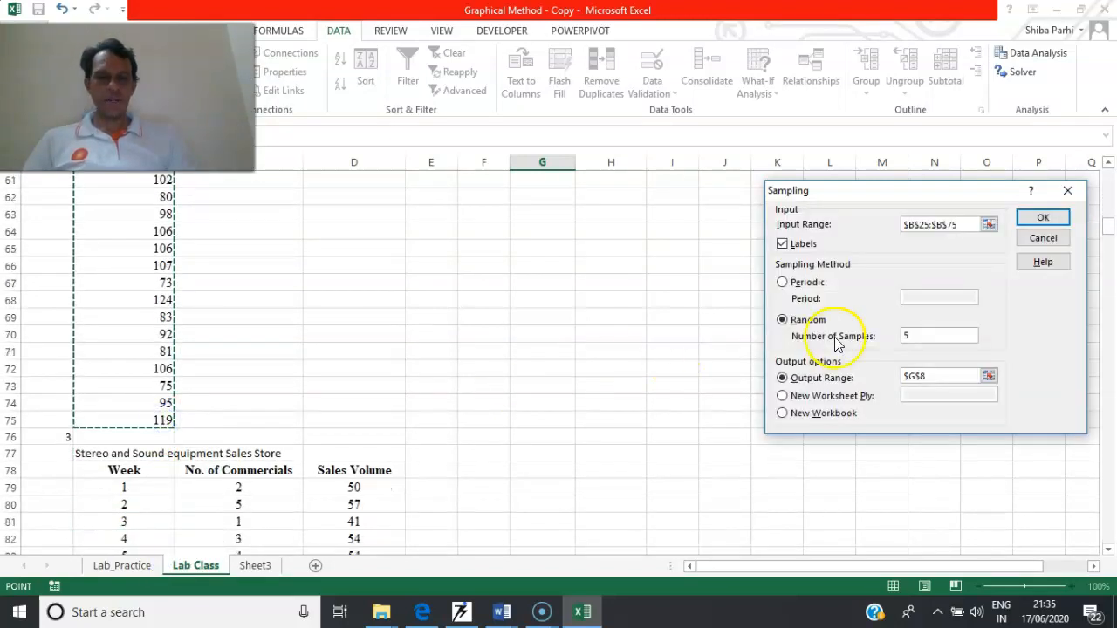
# Set 10 random samples with output range G27 and generate the aptitude test sample.
pyautogui.click(927, 340)
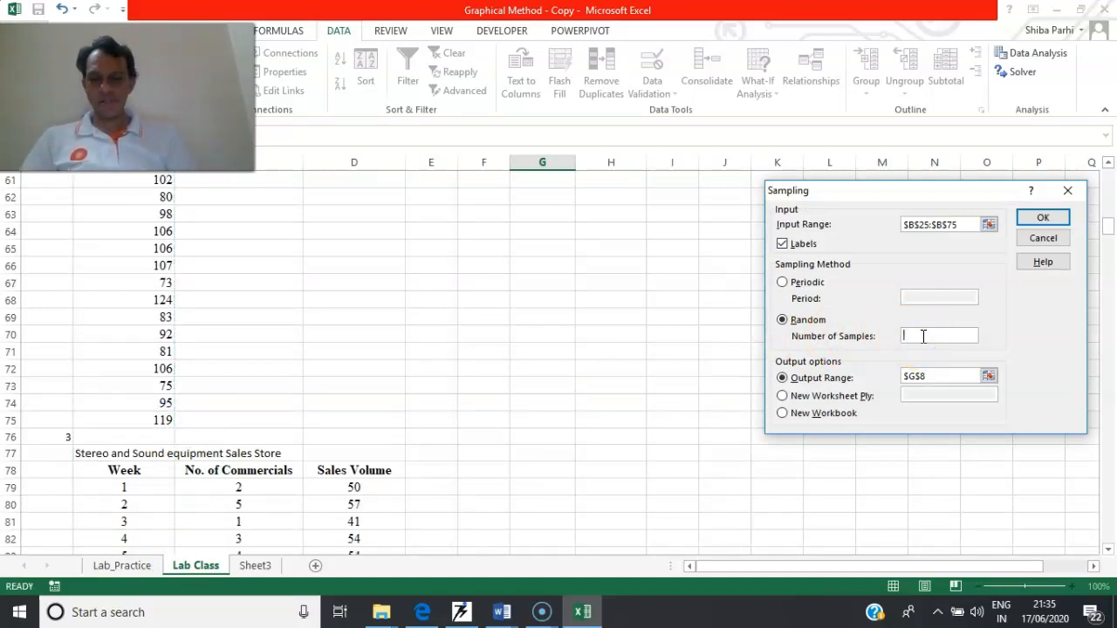
pyautogui.click(942, 375)
pyautogui.press('BackSpace')
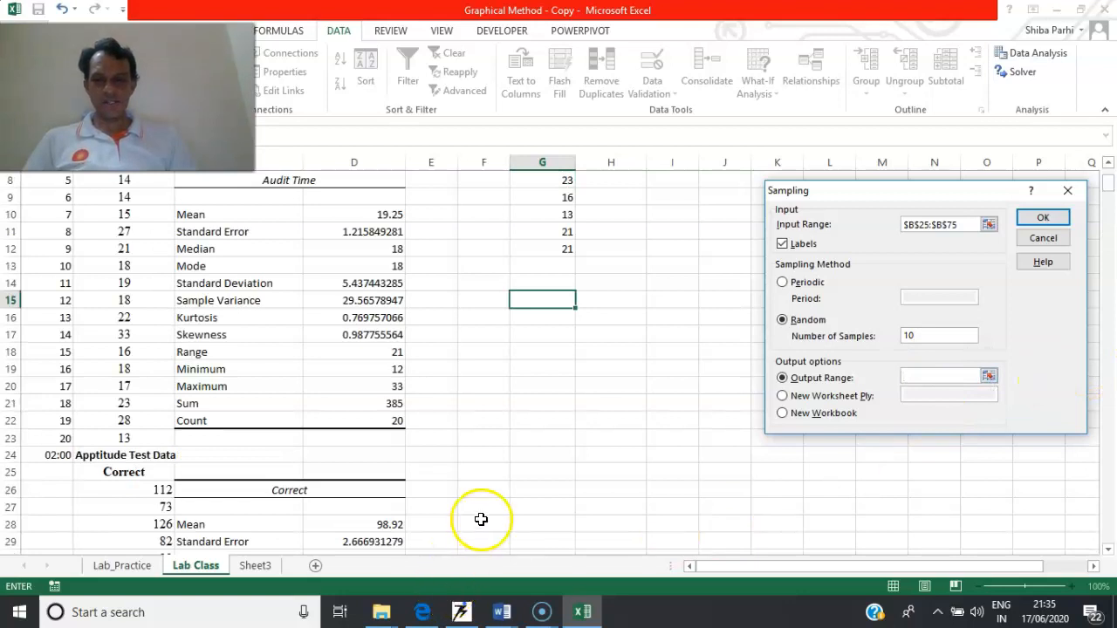
pyautogui.click(527, 503)
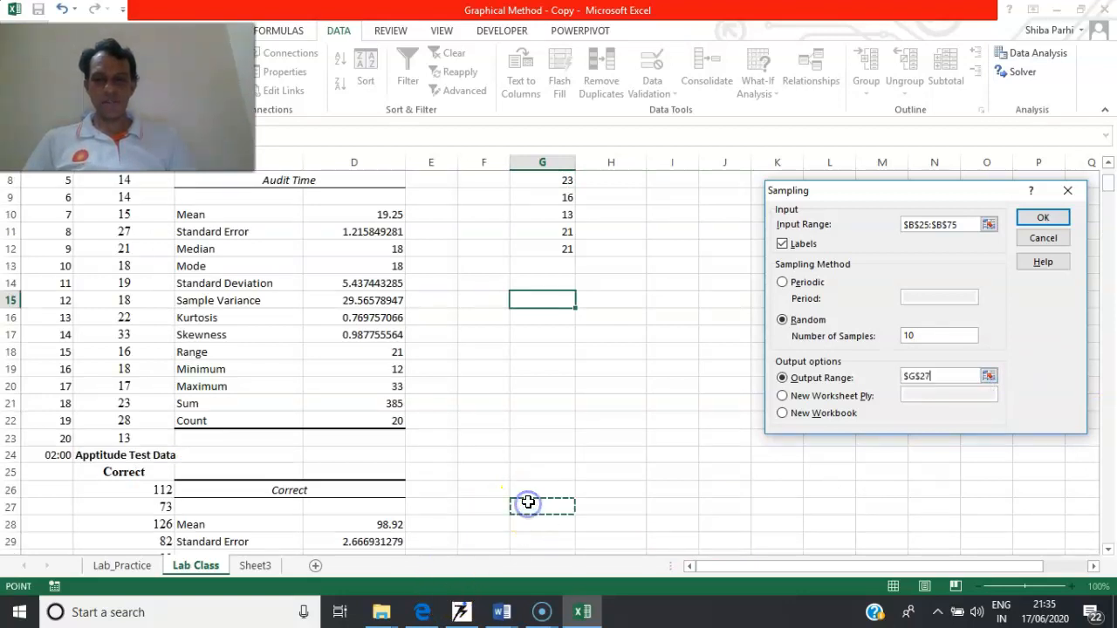
pyautogui.click(1055, 218)
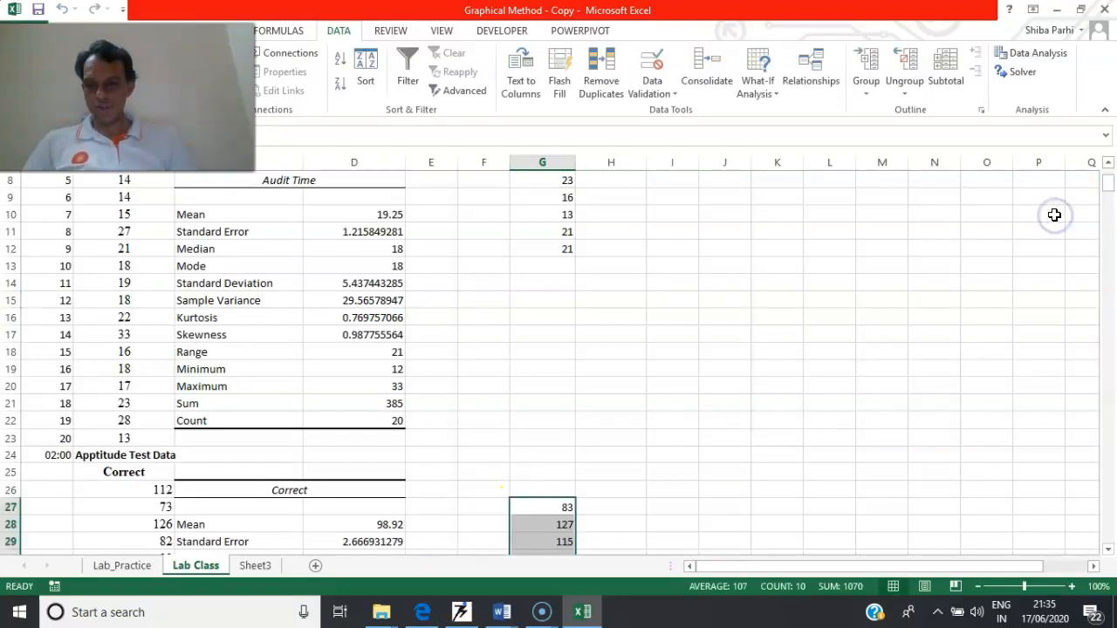
# Begin a heading with "Sa" in cell G26 above the sampled aptitude scores.
pyautogui.click(538, 486)
pyautogui.write('Sa')
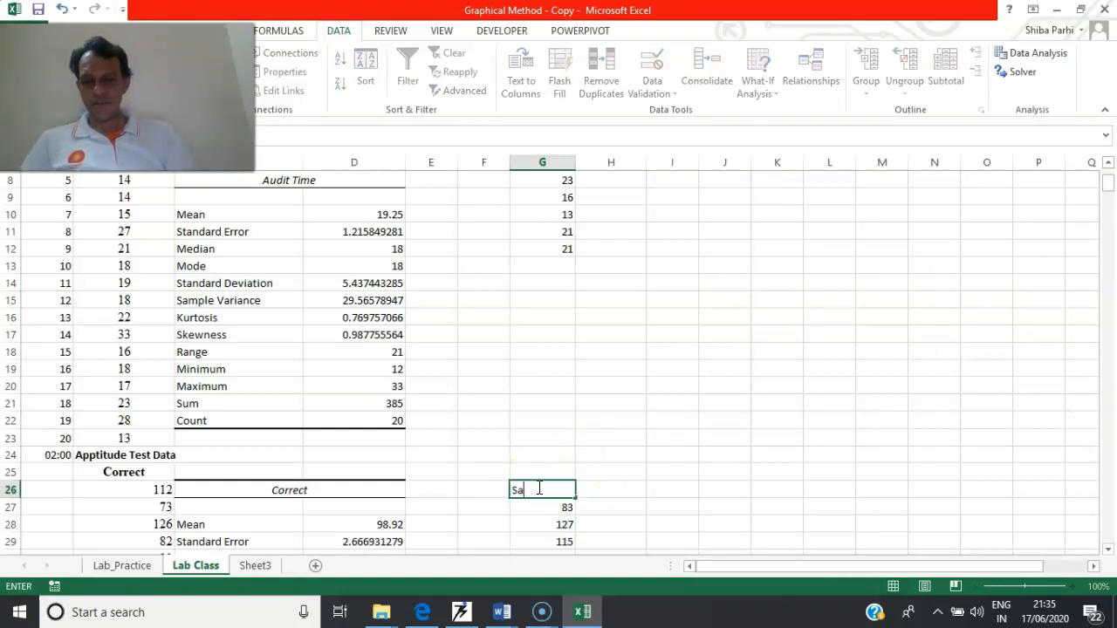